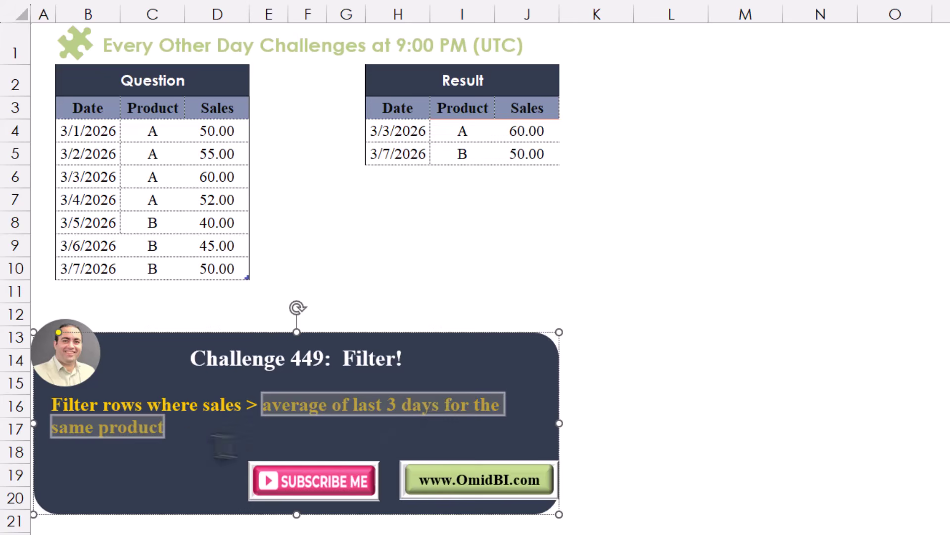
# Load the Question table with Date, Product and Sales into the Power Query Editor.
pyautogui.click(131, 134)
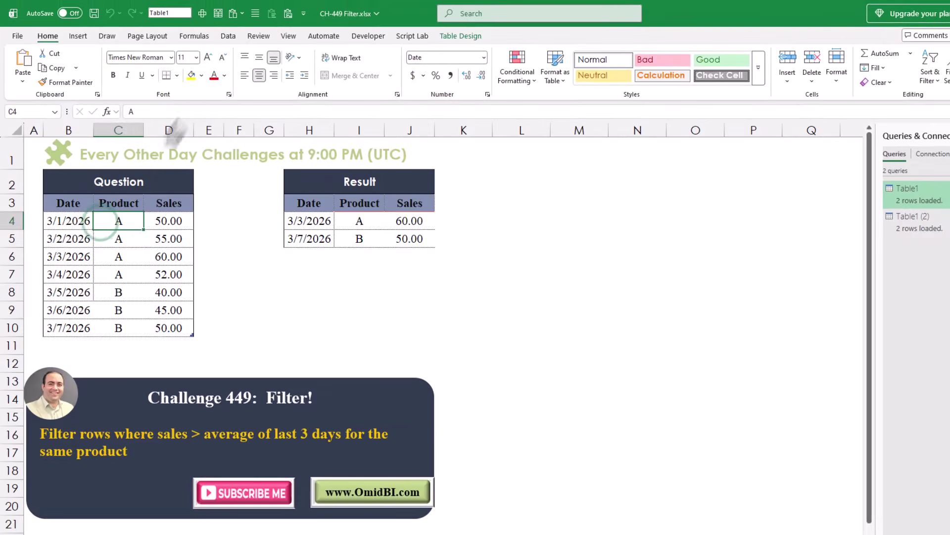
pyautogui.click(228, 35)
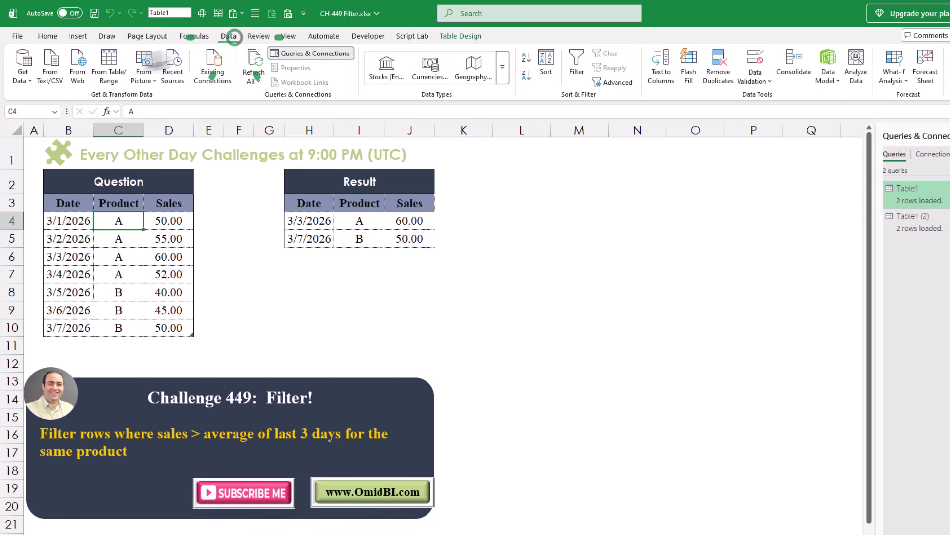
pyautogui.click(114, 58)
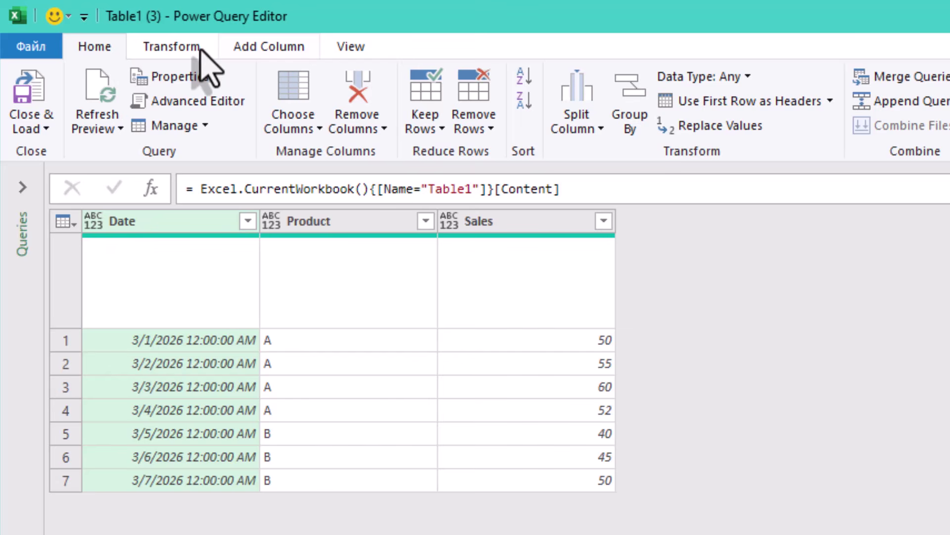
# Group the table by Product with an All Rows column named x, and preview the nested tables for both products.
pyautogui.click(200, 49)
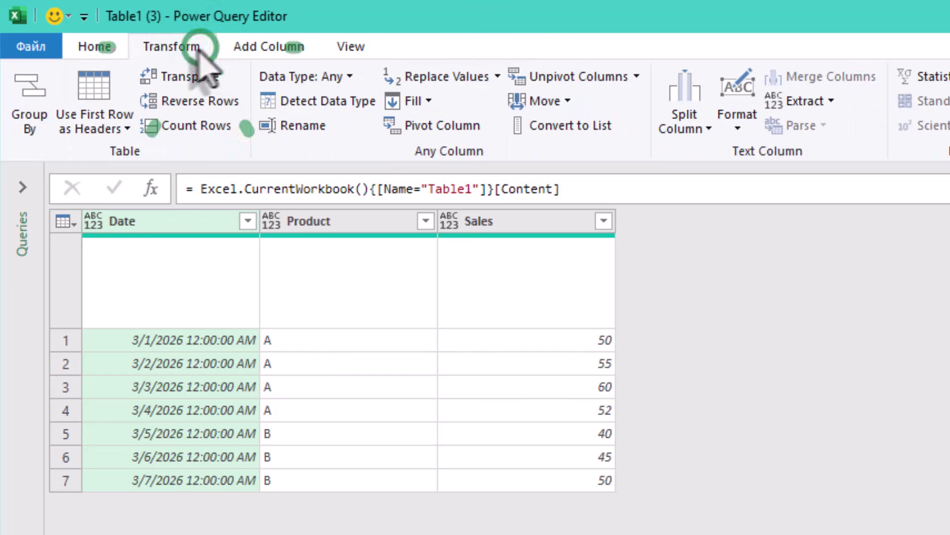
pyautogui.click(31, 94)
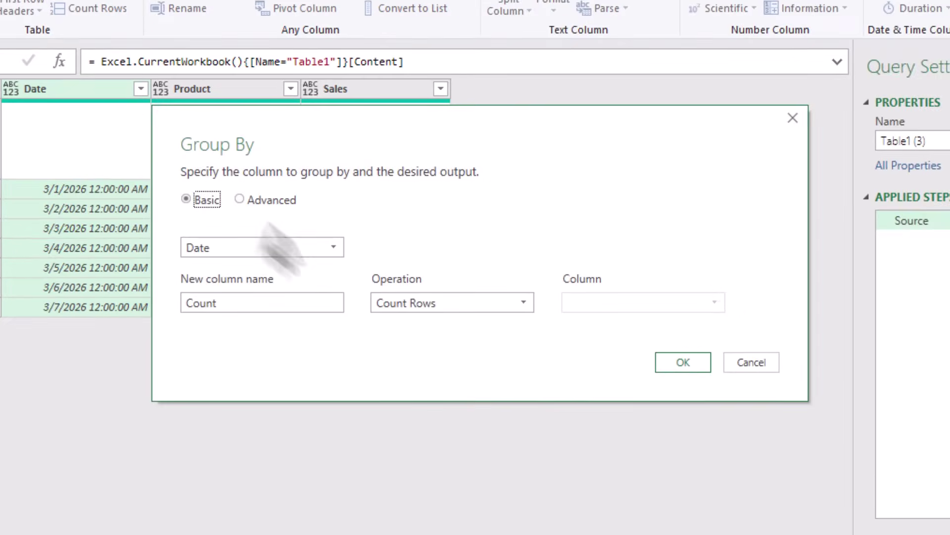
pyautogui.click(399, 412)
pyautogui.click(247, 283)
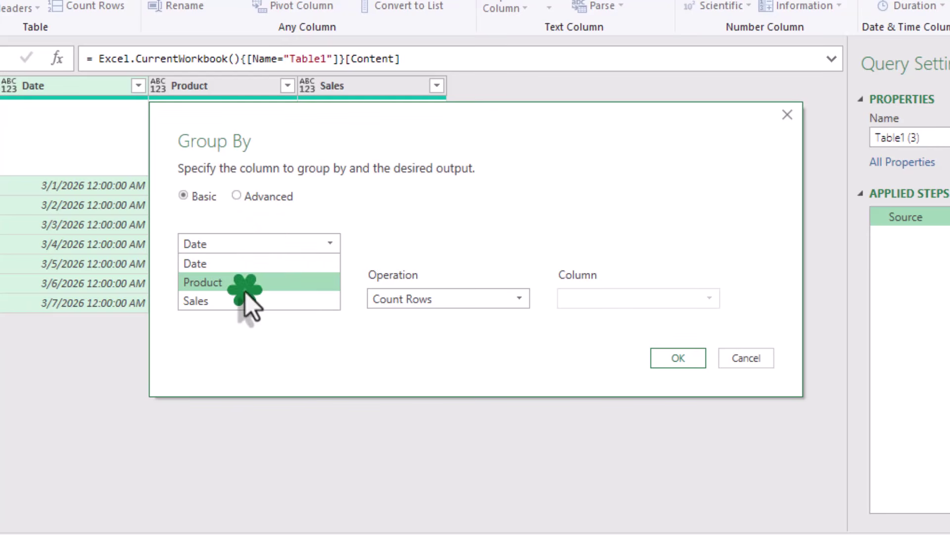
pyautogui.click(423, 298)
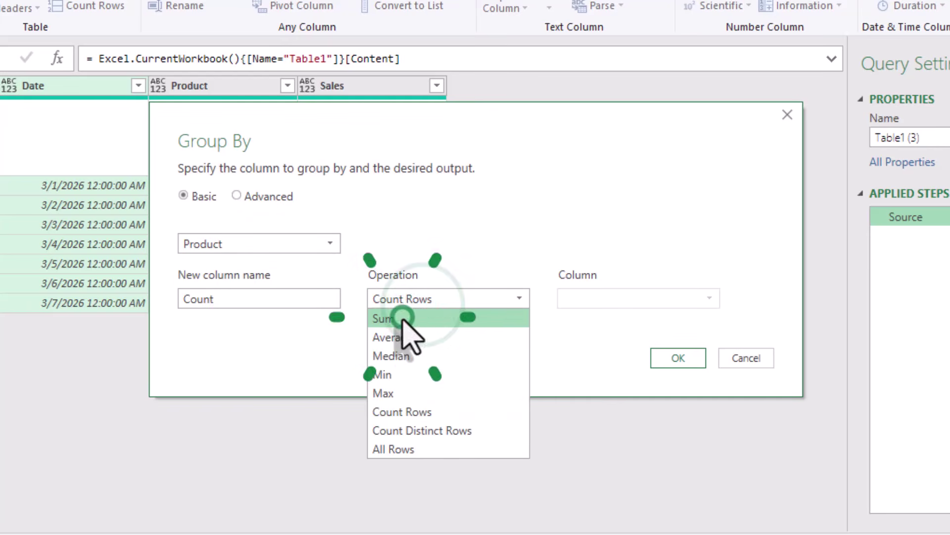
pyautogui.click(402, 446)
pyautogui.doubleClick(259, 298)
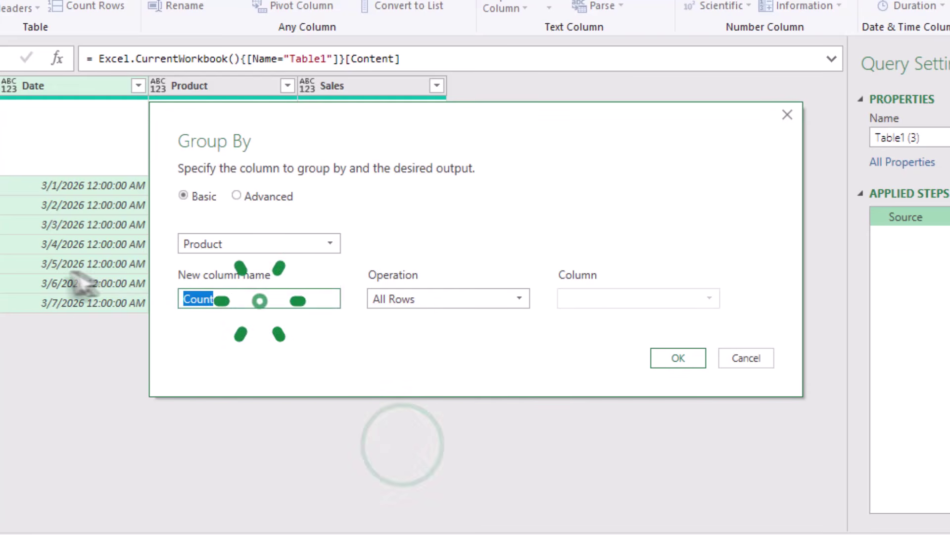
pyautogui.write('x')
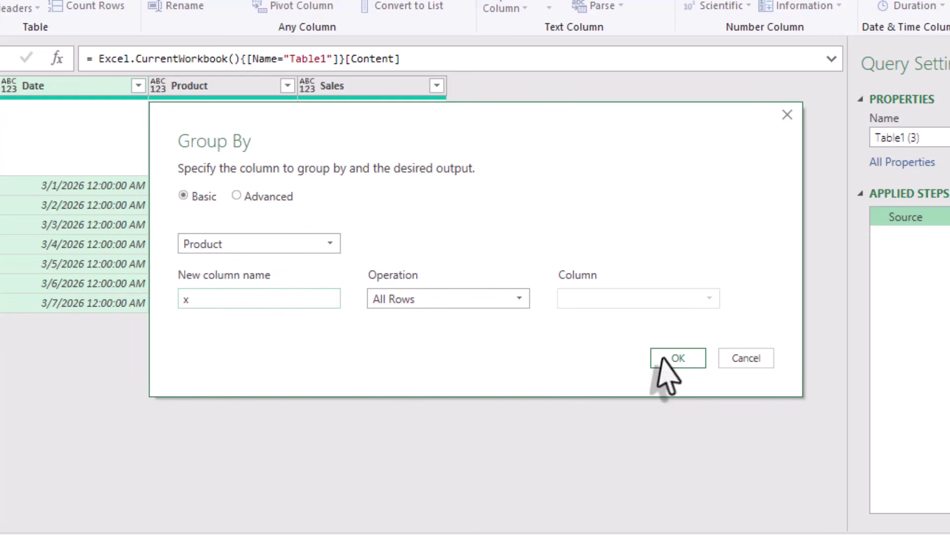
pyautogui.click(678, 358)
pyautogui.click(313, 157)
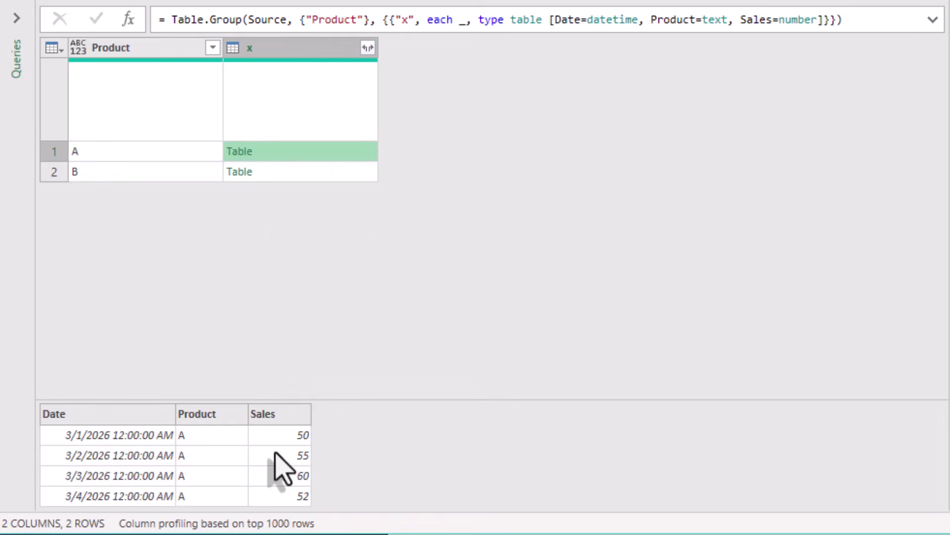
pyautogui.click(329, 176)
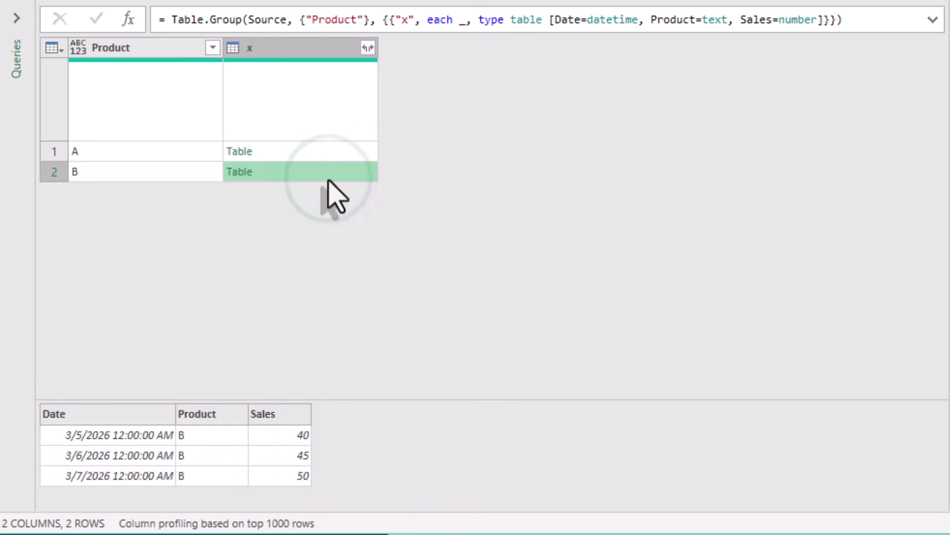
# Remove the type table declaration after each _ in the Table.Group formula and preview product A's nested table.
pyautogui.click(933, 21)
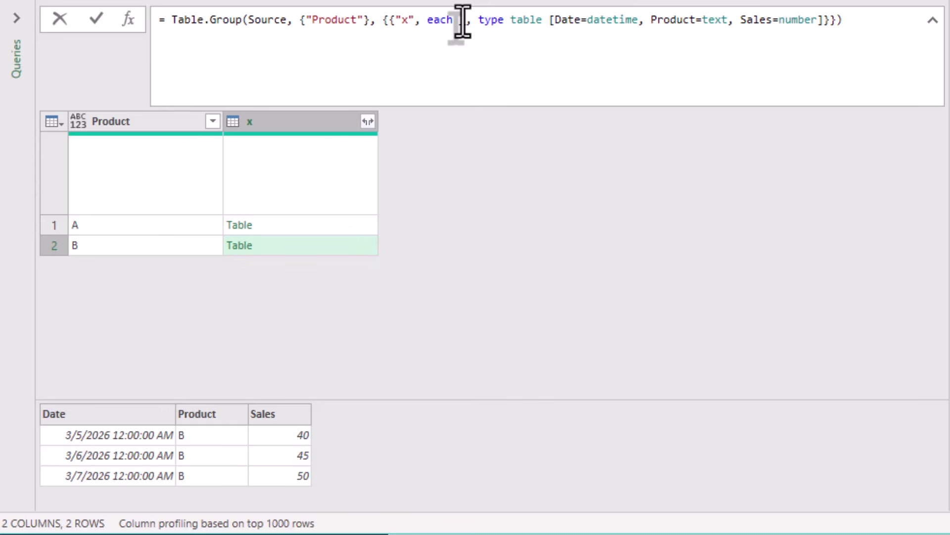
pyautogui.moveTo(464, 20); pyautogui.dragTo(821, 20)
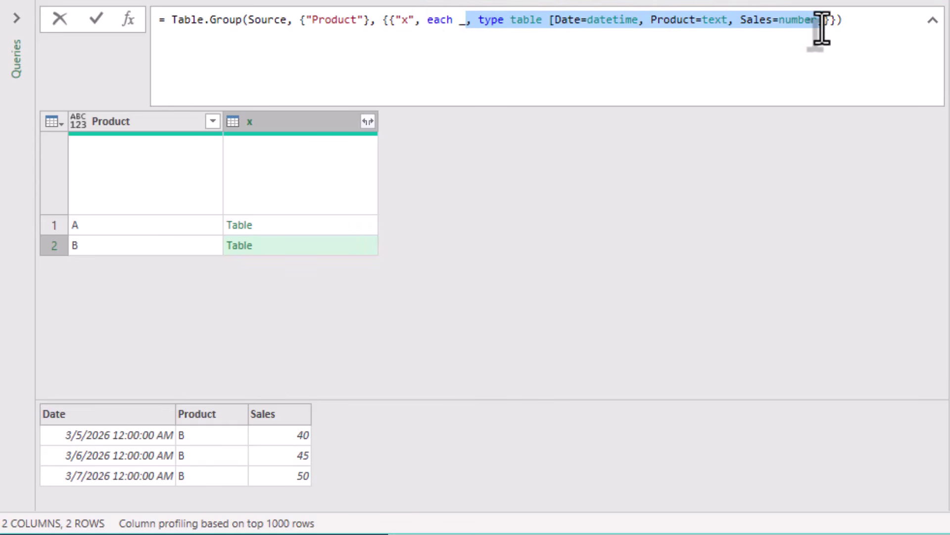
pyautogui.press('Delete')
pyautogui.click(458, 21)
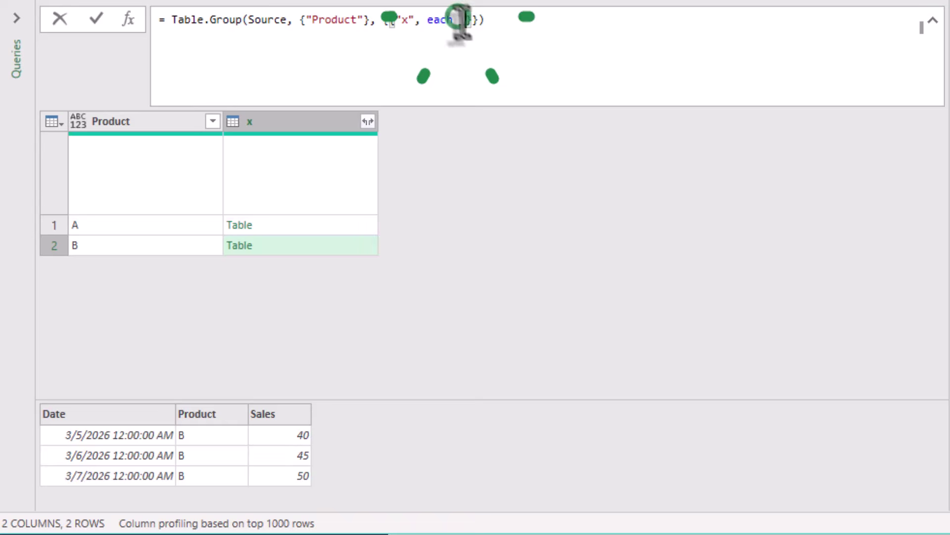
pyautogui.click(544, 95)
pyautogui.click(557, 213)
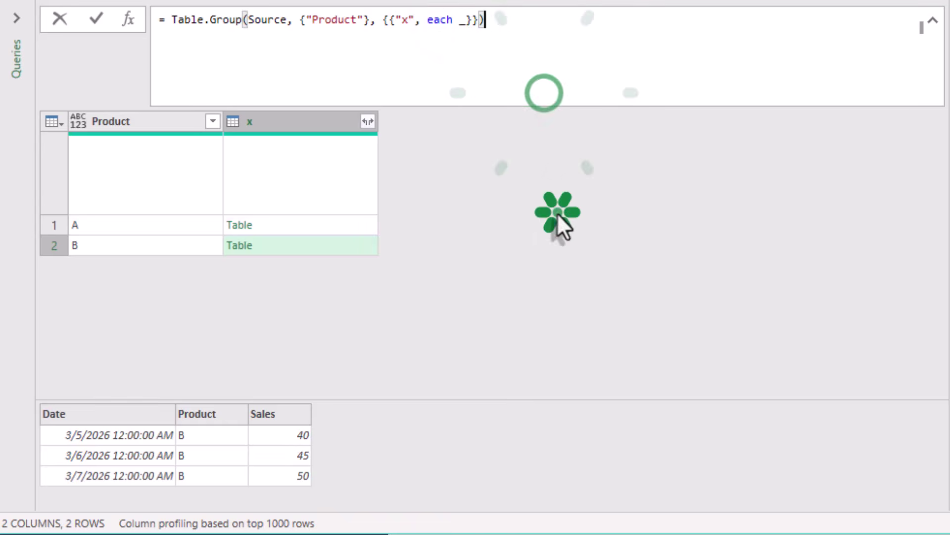
pyautogui.click(311, 223)
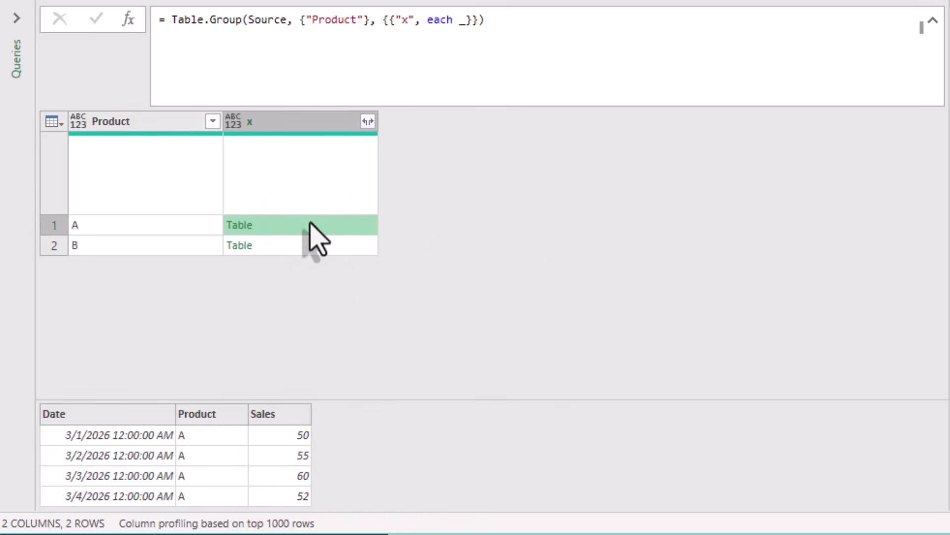
# Change the aggregation of column x to each _[Sales] and preview product A's list.
pyautogui.click(456, 21)
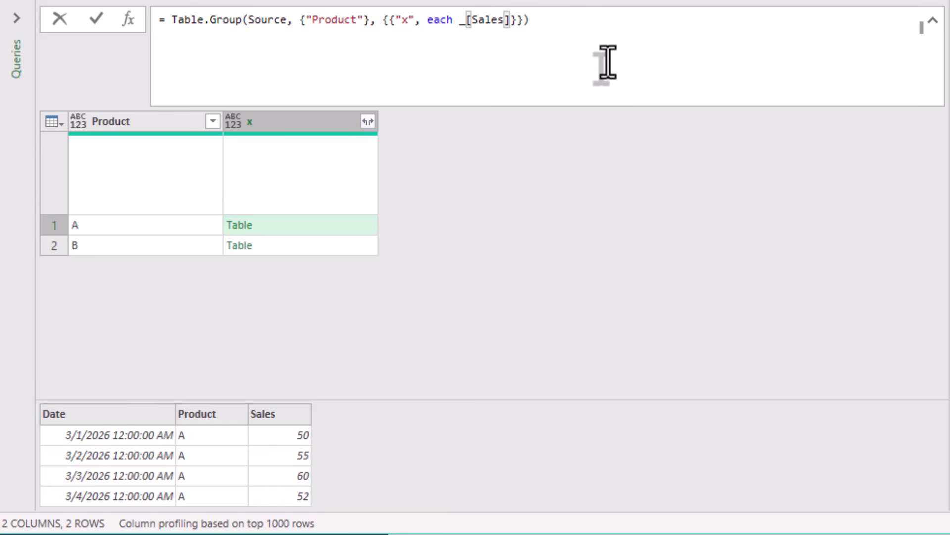
pyautogui.click(594, 292)
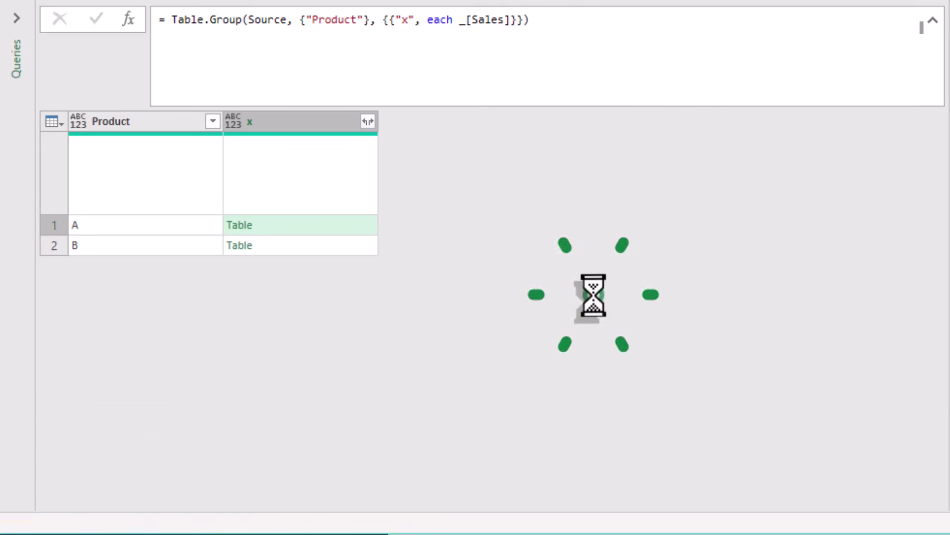
pyautogui.click(345, 226)
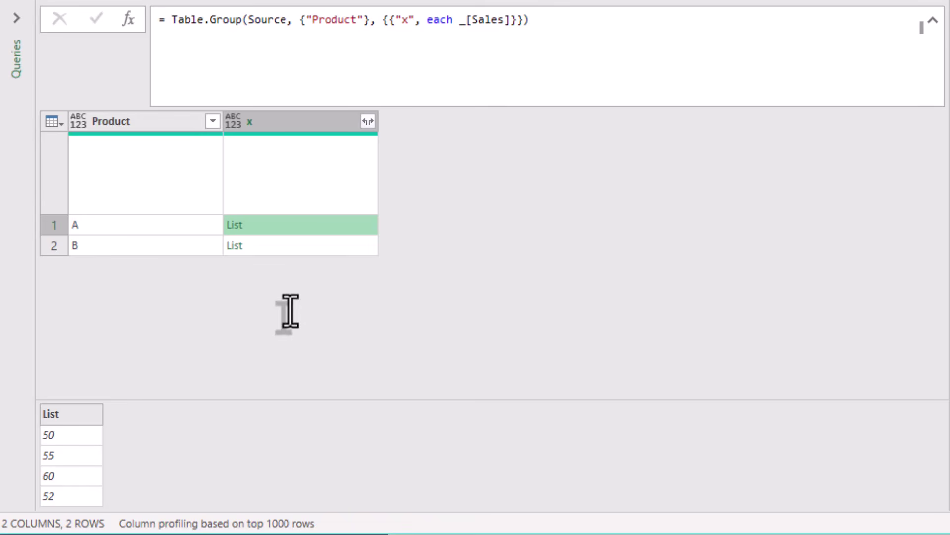
# Wrap the Sales list as List.LastN(_[Sales],3) in the grouping formula and preview product A's list.
pyautogui.click(511, 20)
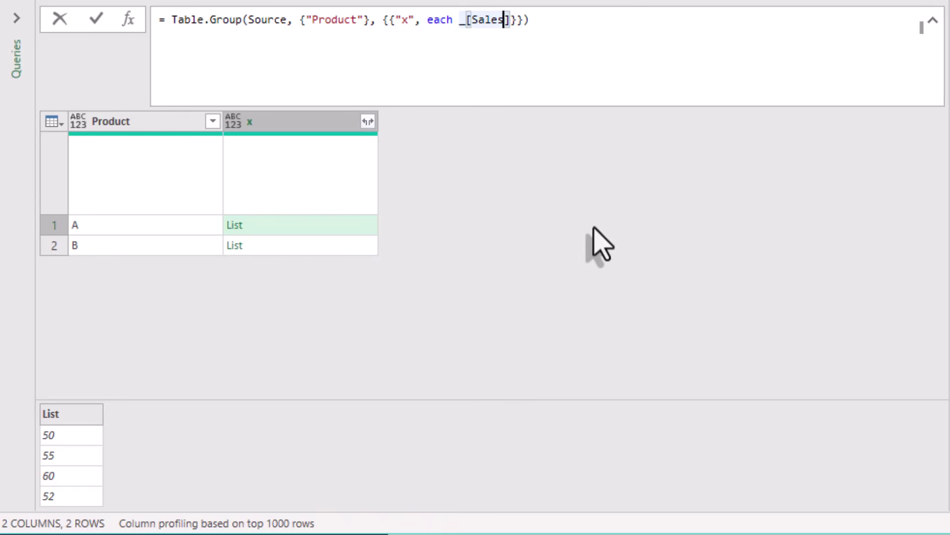
pyautogui.press('Left')
pyautogui.press('Left')
pyautogui.write('Lis')
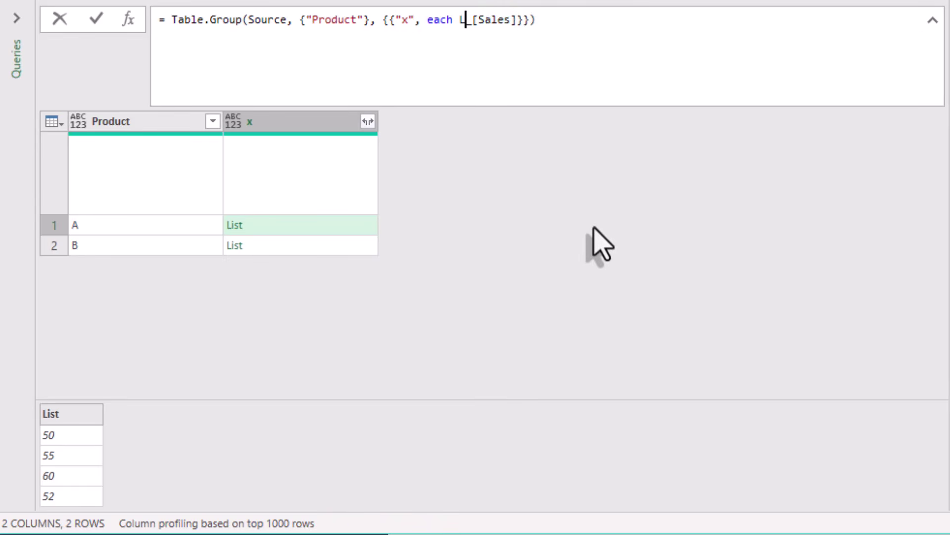
pyautogui.write('t.Last')
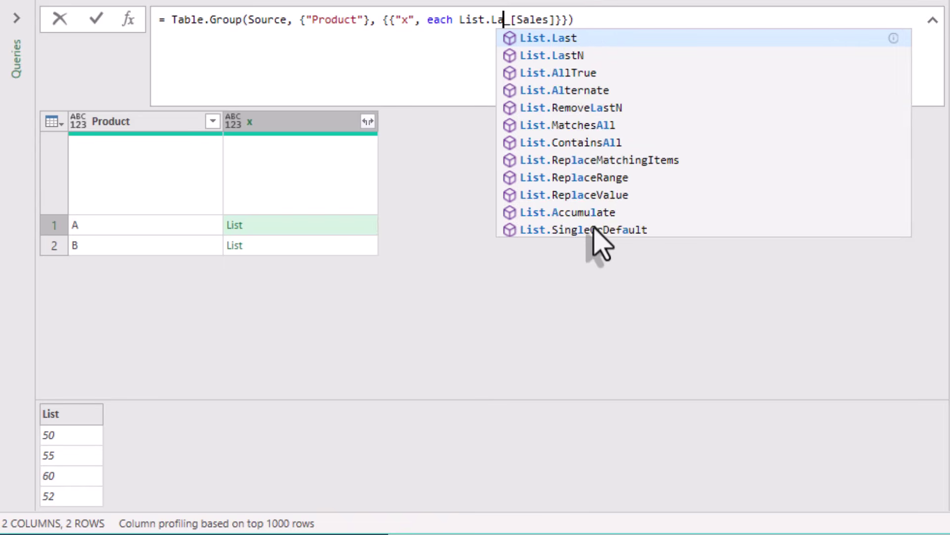
pyautogui.write('N')
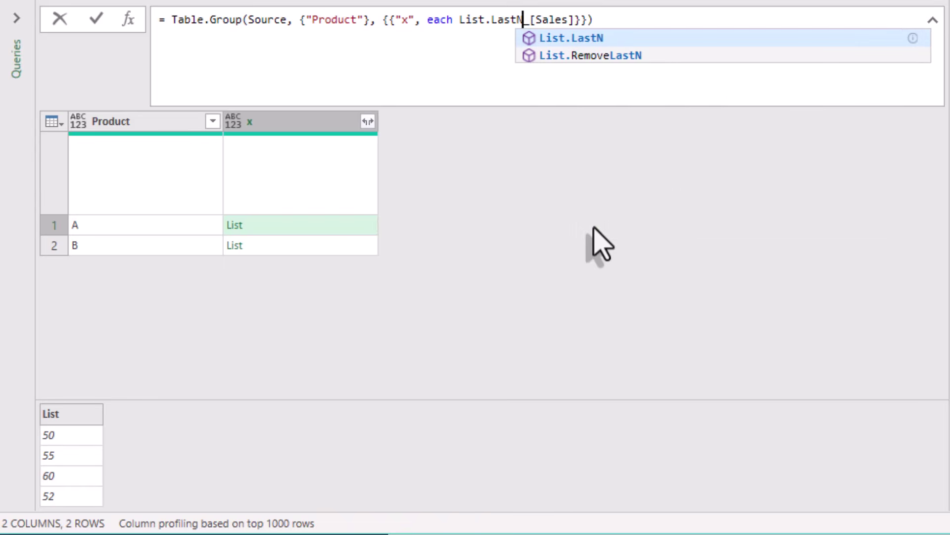
pyautogui.write('(')
pyautogui.press('End')
pyautogui.press('Left')
pyautogui.press('Left')
pyautogui.press('Left')
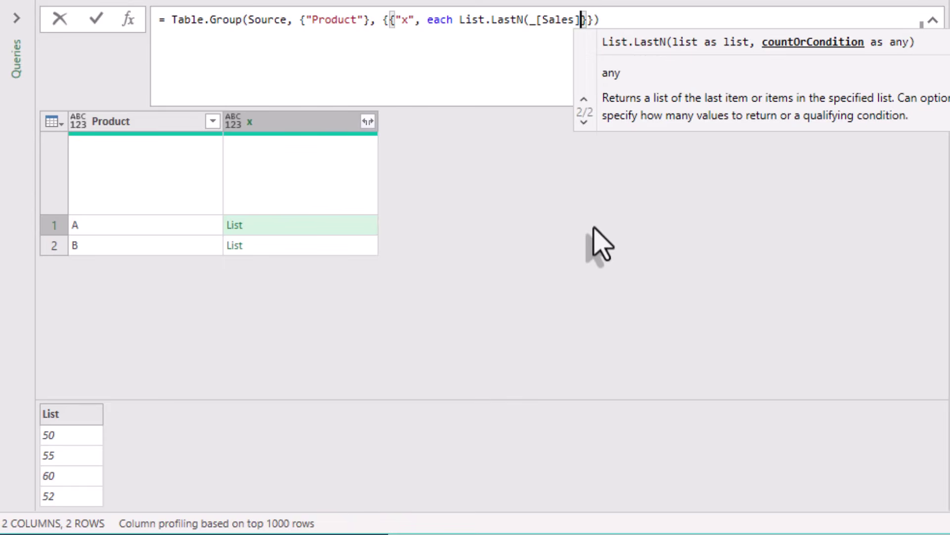
pyautogui.write(',')
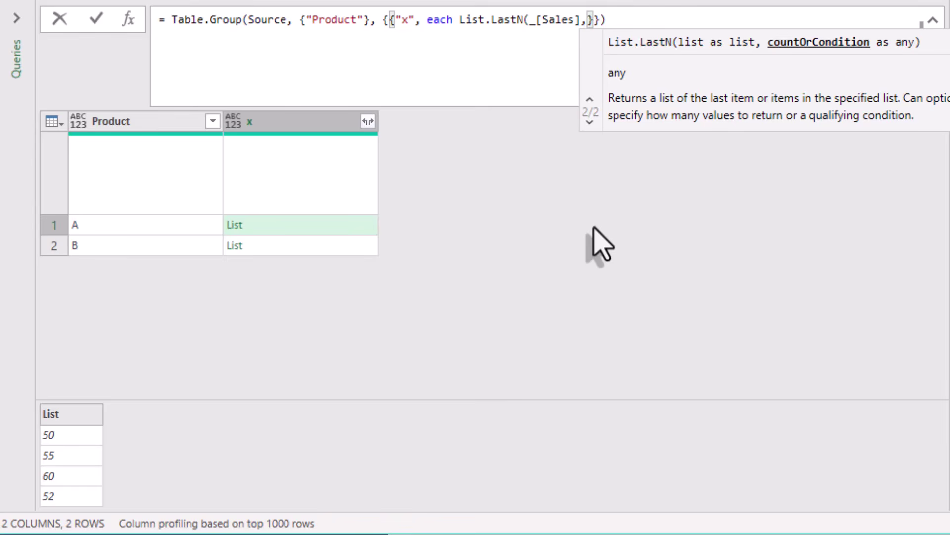
pyautogui.write('3)')
pyautogui.press('Return')
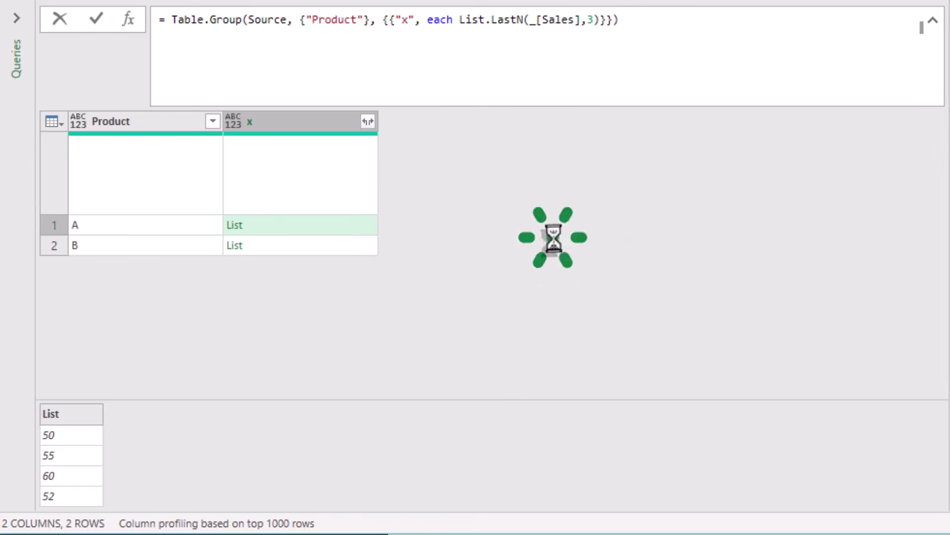
pyautogui.click(314, 225)
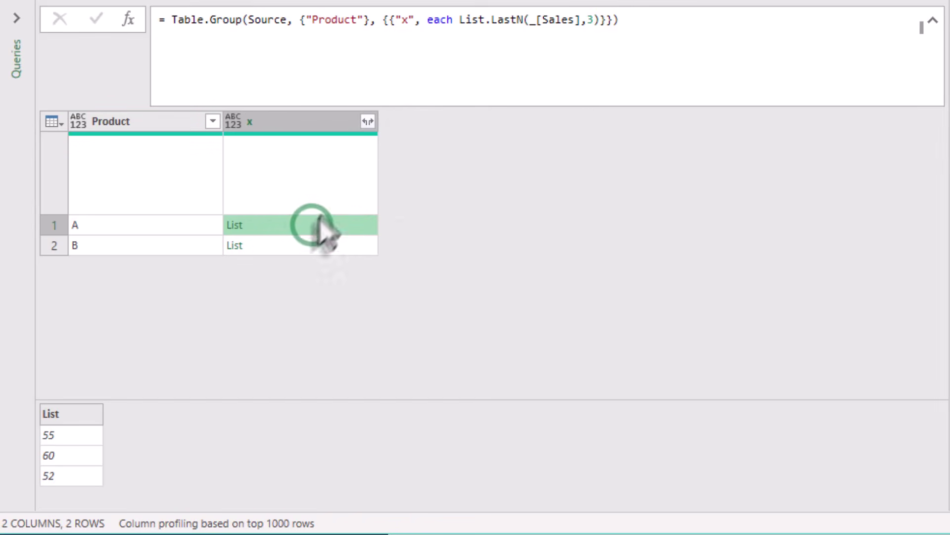
# Wrap the expression as List.Average(List.LastN(_[Sales],3)) in the grouping formula and check the value for each product.
pyautogui.click(460, 20)
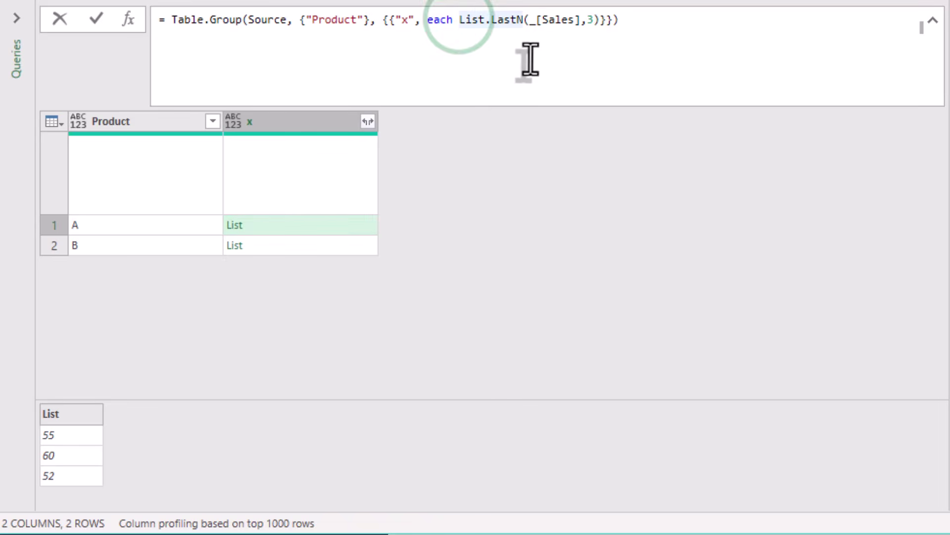
pyautogui.write('List.Av')
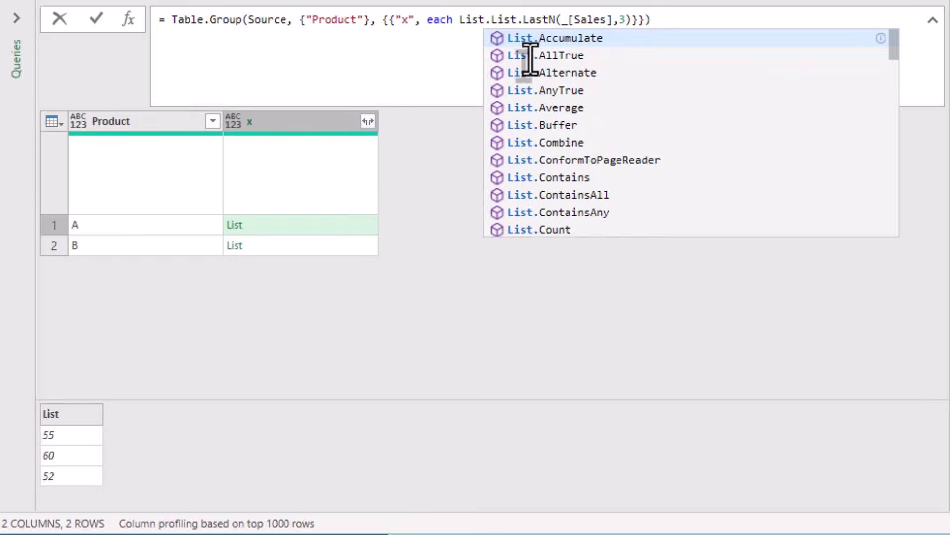
pyautogui.write('eragw')
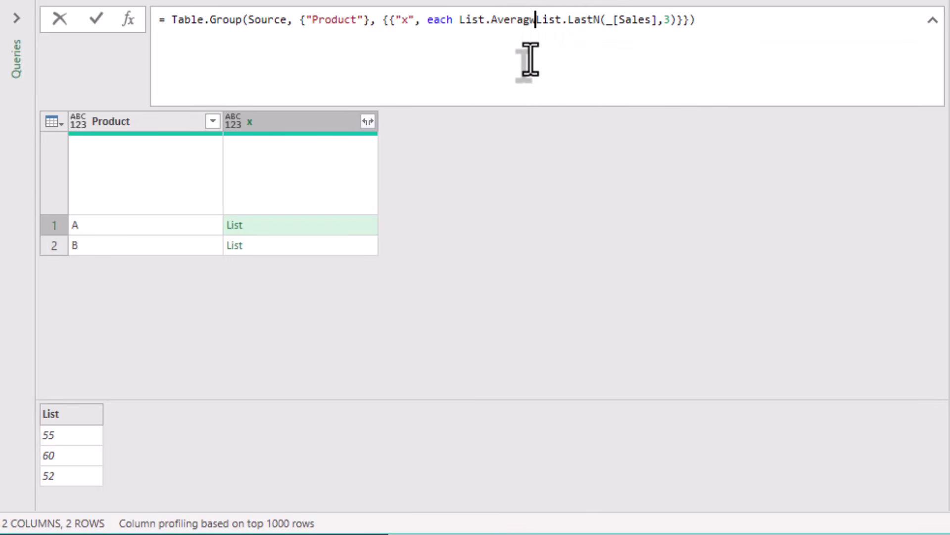
pyautogui.press('BackSpace')
pyautogui.write('e(')
pyautogui.press('End')
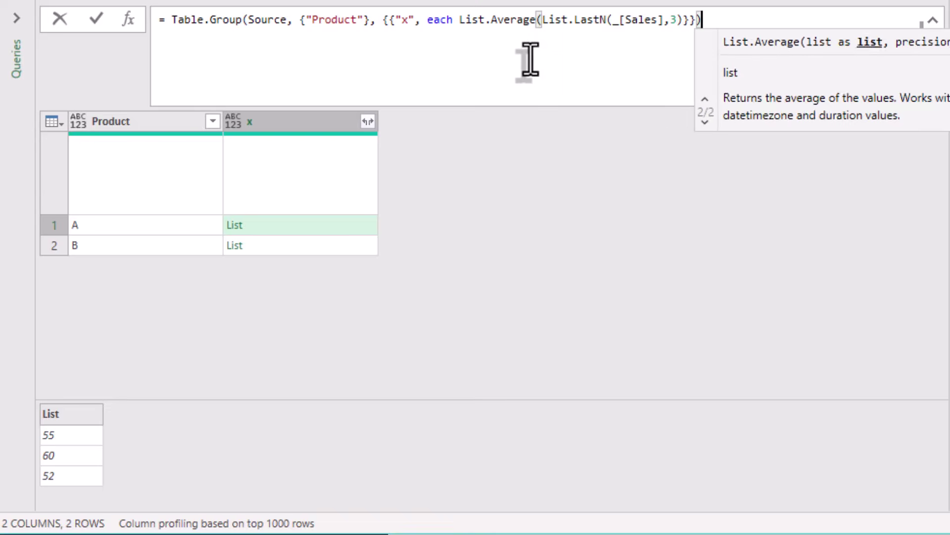
pyautogui.press('Left')
pyautogui.press('Left')
pyautogui.press('Left')
pyautogui.press('Left')
pyautogui.write(')')
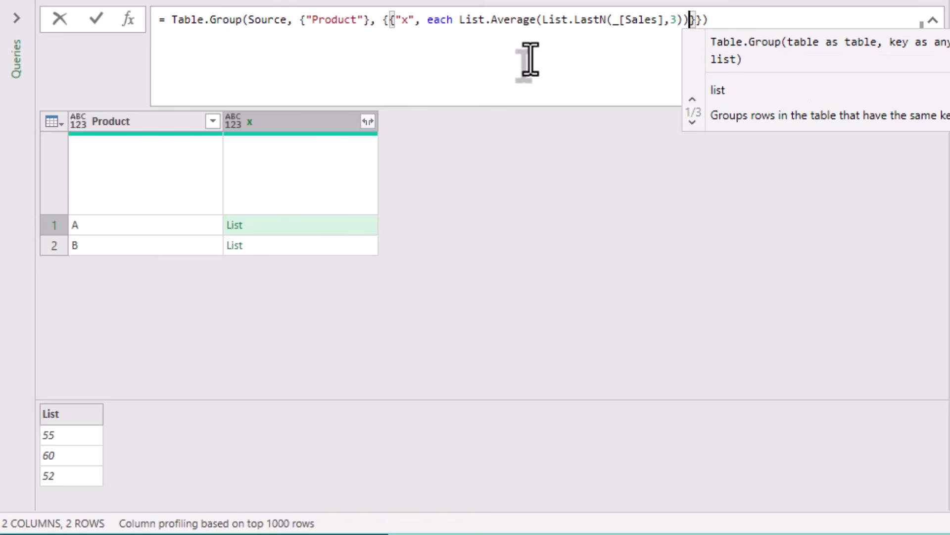
pyautogui.press('Return')
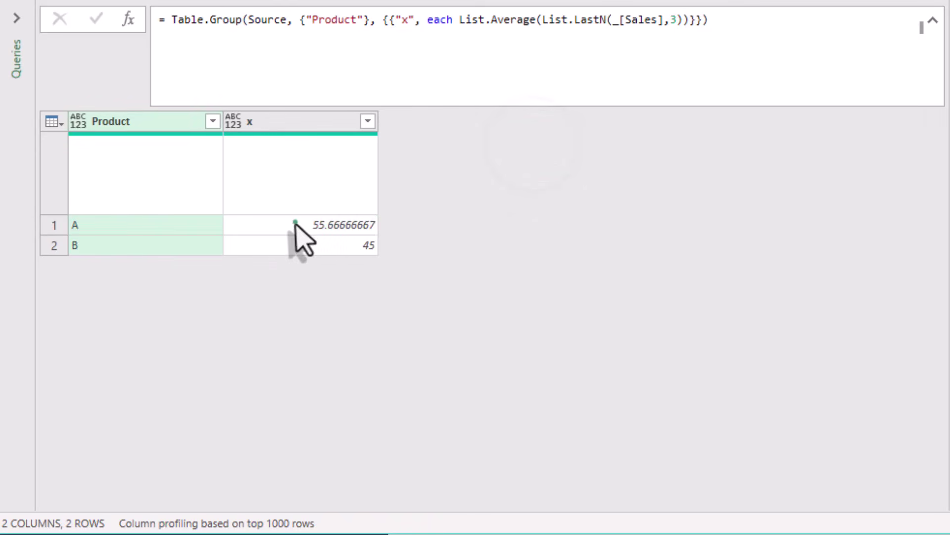
pyautogui.click(296, 223)
pyautogui.click(301, 245)
# Insert let Average= after each in the grouping formula, in front of the List.Average expression.
pyautogui.click(452, 20)
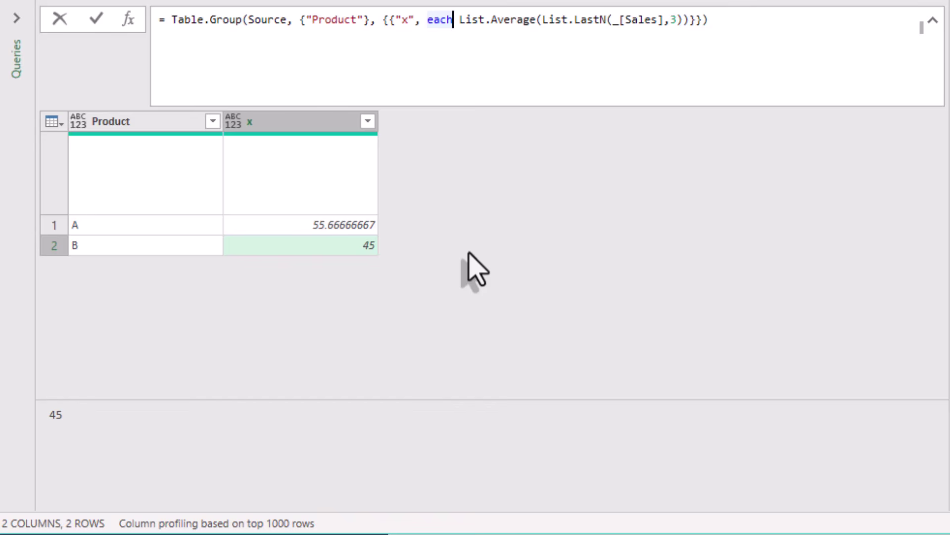
pyautogui.write('leit')
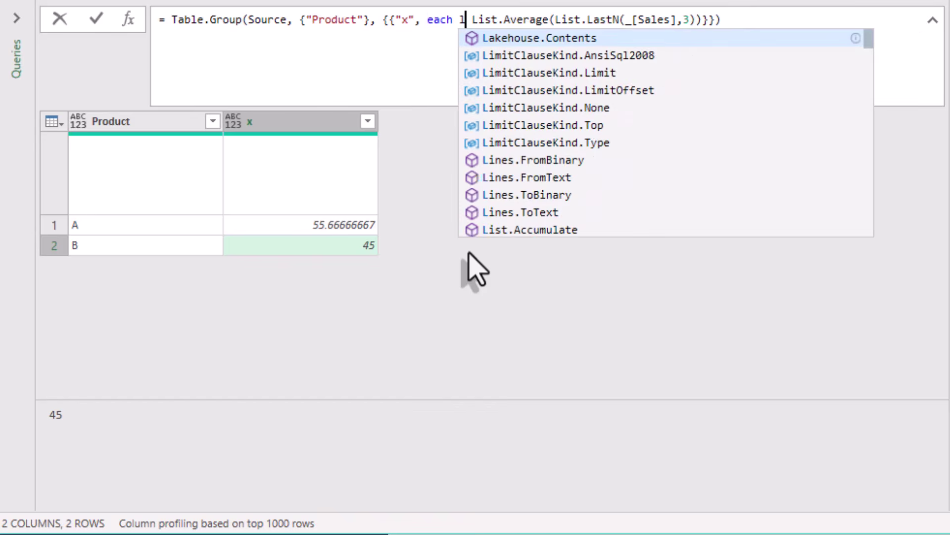
pyautogui.press('BackSpace')
pyautogui.press('BackSpace')
pyautogui.write('t')
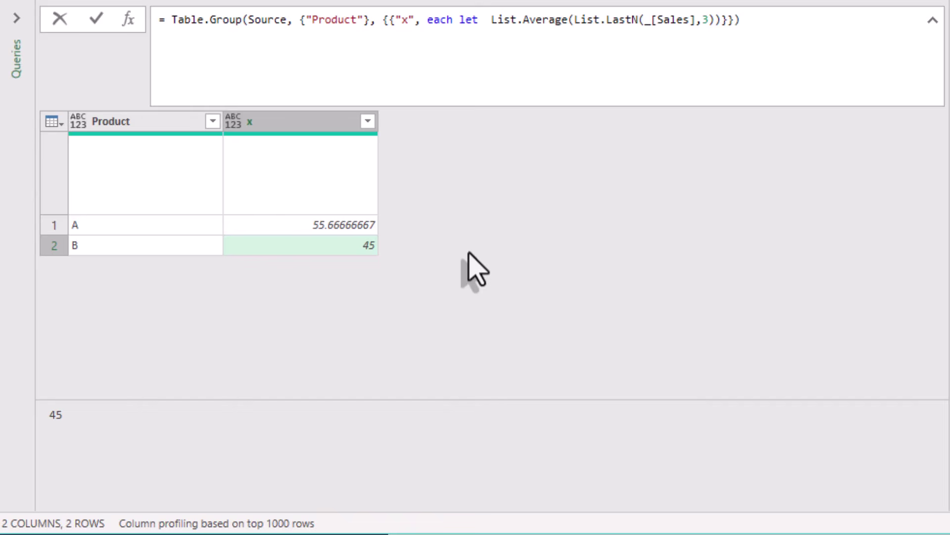
pyautogui.write(' Average=')
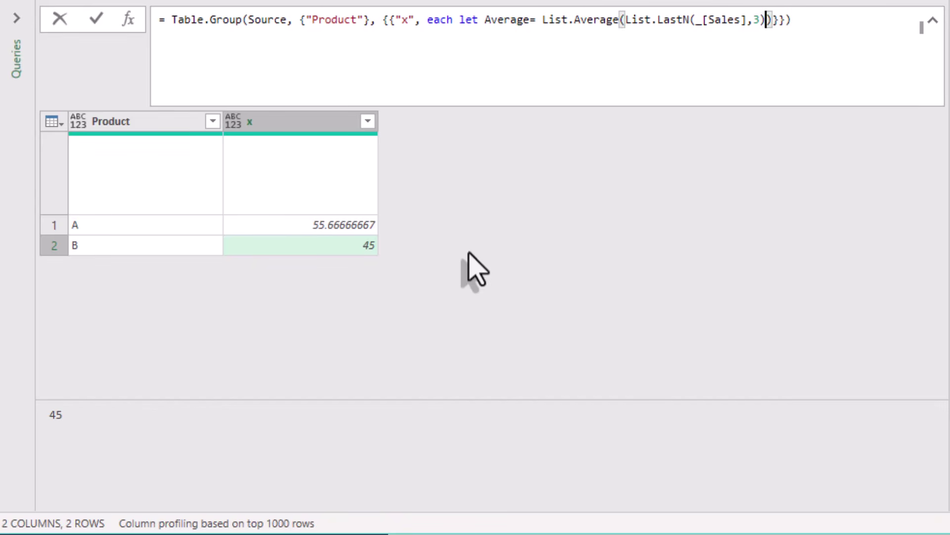
# Follow the Average definition with an in clause that calls Table.SelectRows.
pyautogui.press('Right')
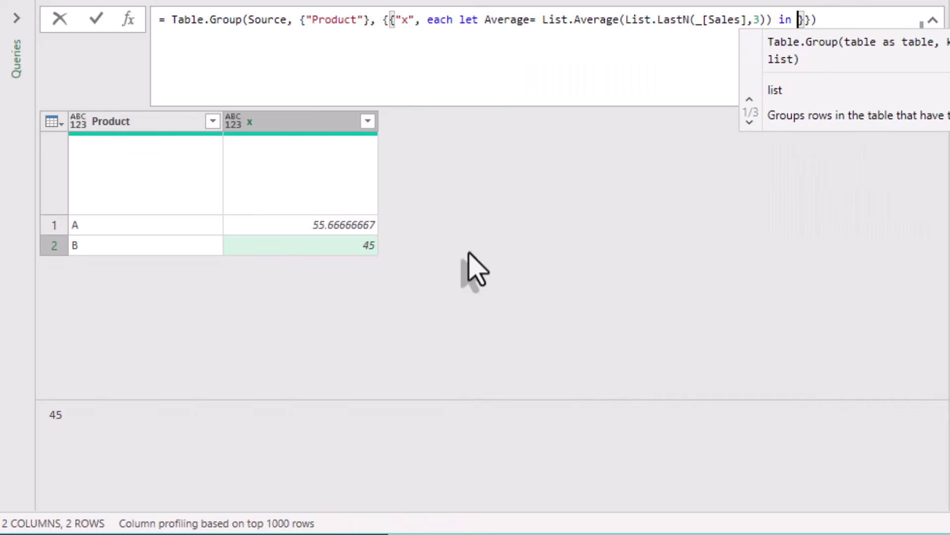
pyautogui.write('in te')
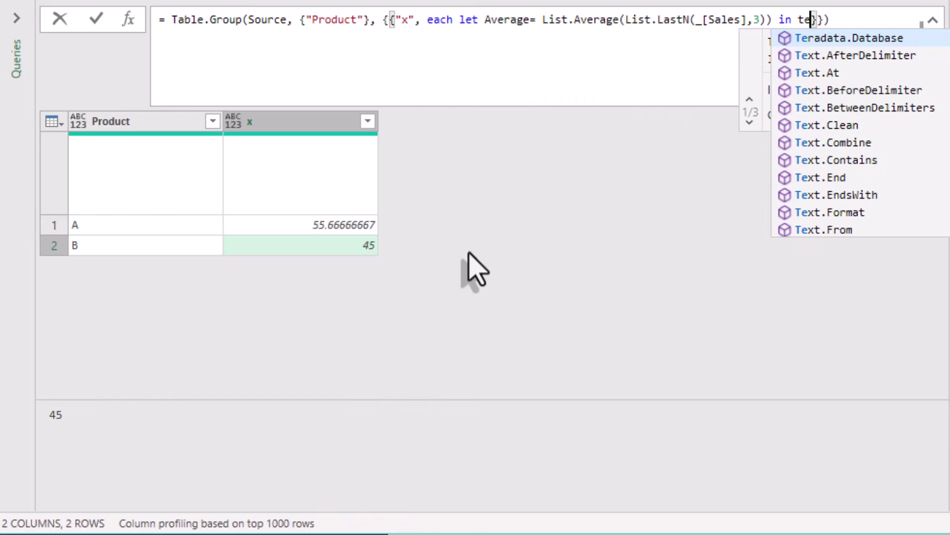
pyautogui.press('BackSpace')
pyautogui.write('a')
pyautogui.press('BackSpace')
pyautogui.press('BackSpace')
pyautogui.write('tab')
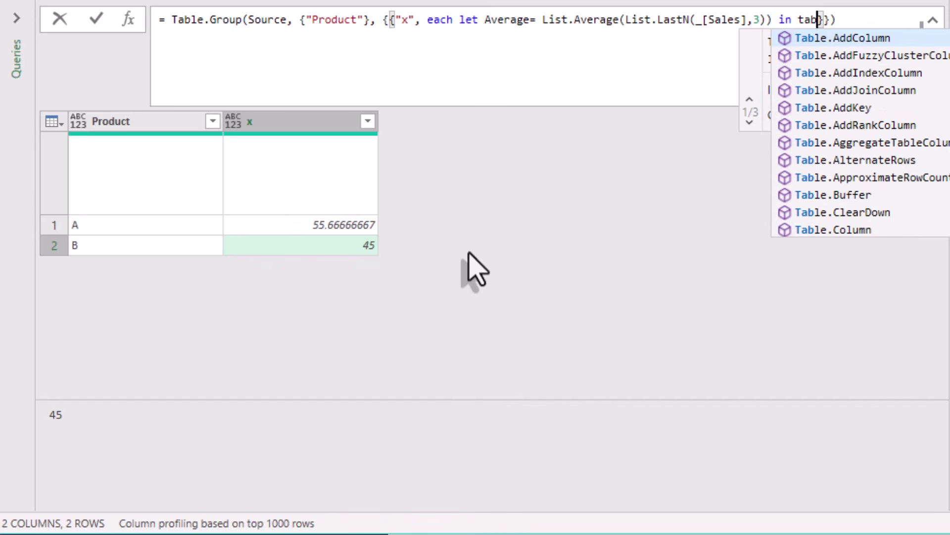
pyautogui.write('les')
pyautogui.press('Down')
pyautogui.press('Down')
pyautogui.press('Down')
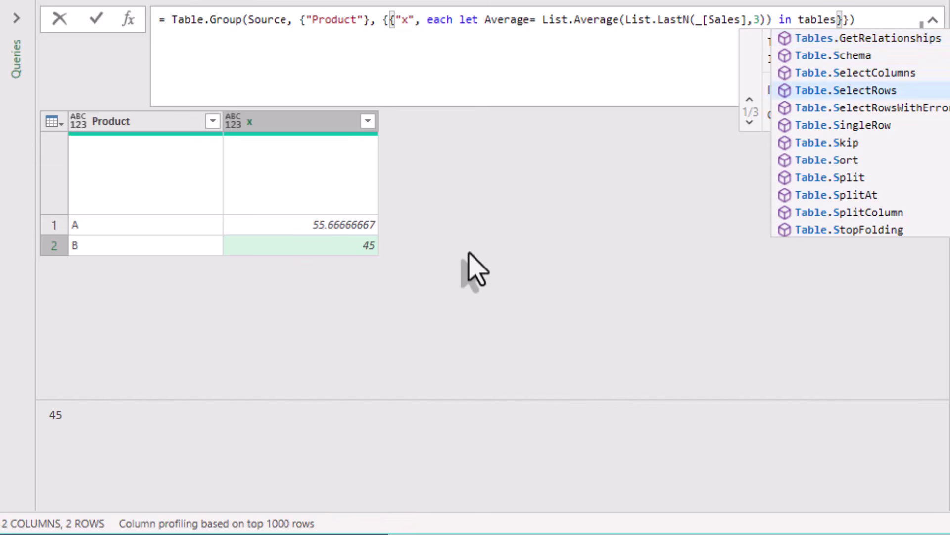
pyautogui.press('Tab')
pyautogui.write('(')
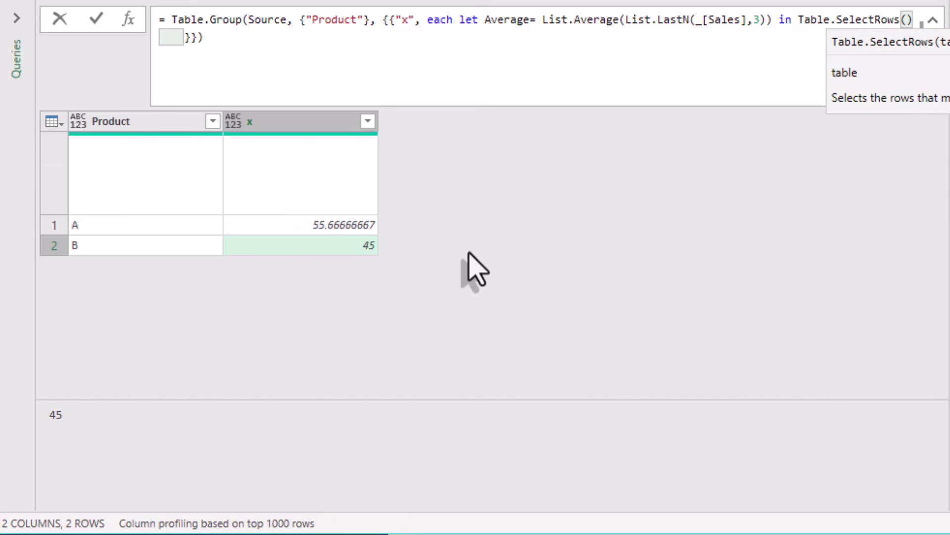
# Give Table.SelectRows the arguments _, each [Sales]>Average, apply the formula and preview the nested tables of products A and B.
pyautogui.write('_, each')
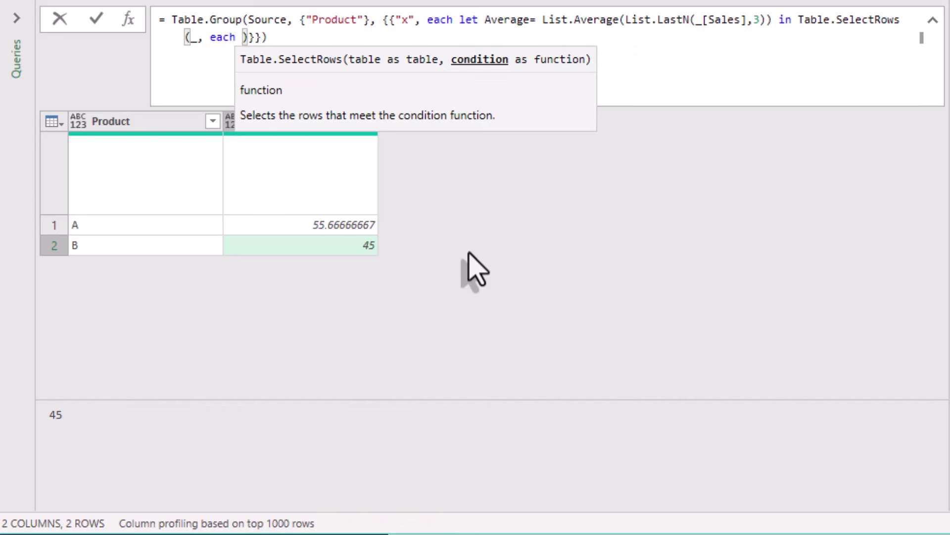
pyautogui.write(' [Sales]>')
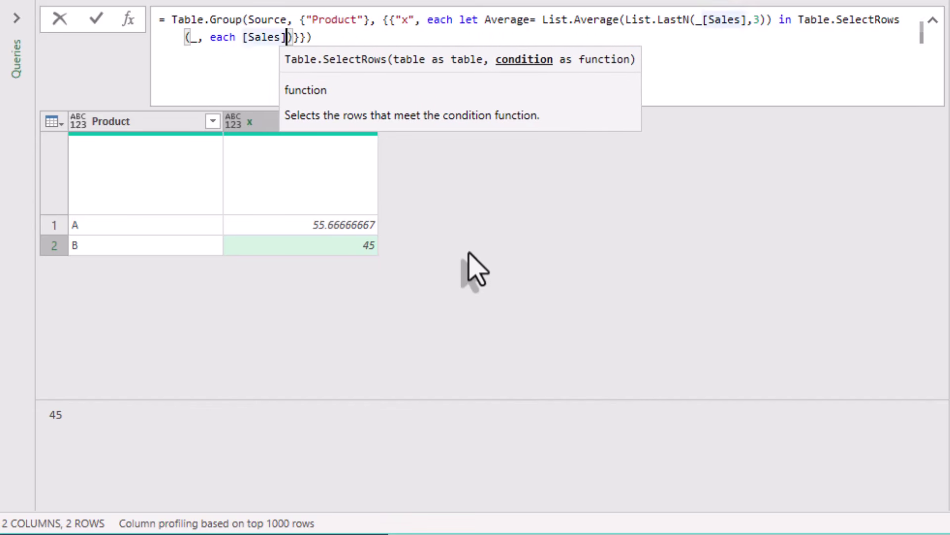
pyautogui.write('Average')
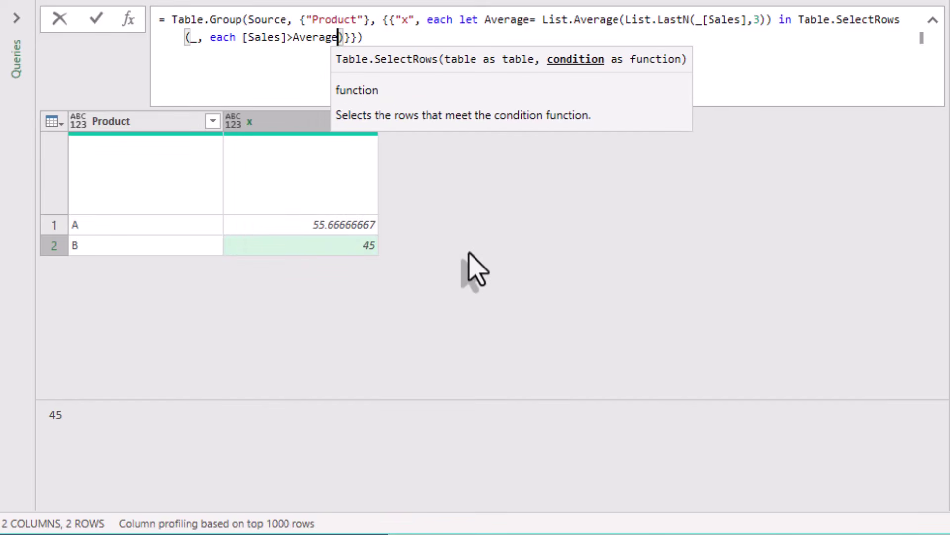
pyautogui.press('Return')
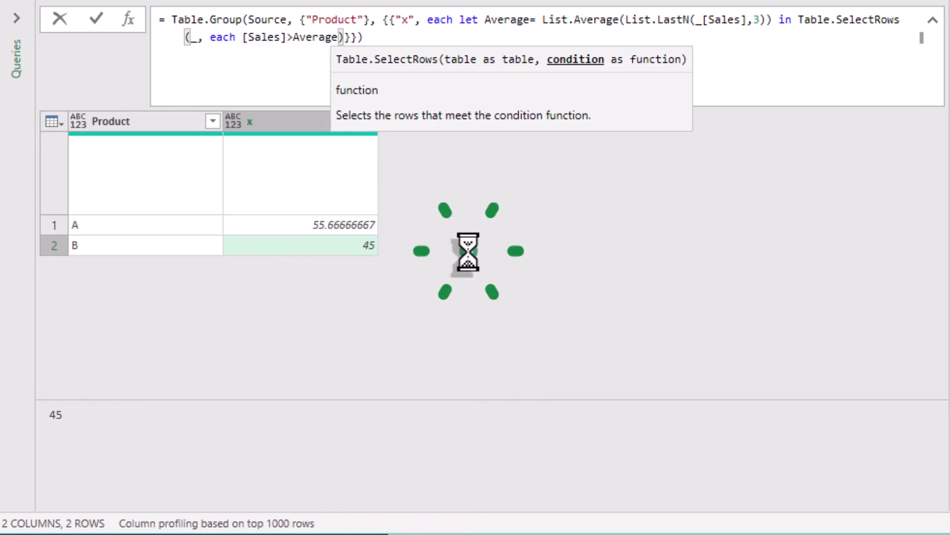
pyautogui.click(356, 226)
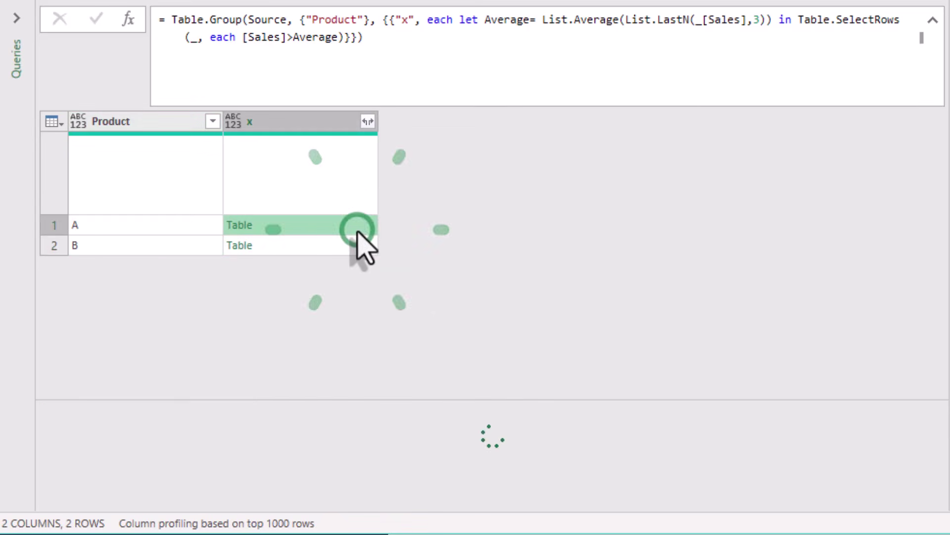
pyautogui.click(345, 244)
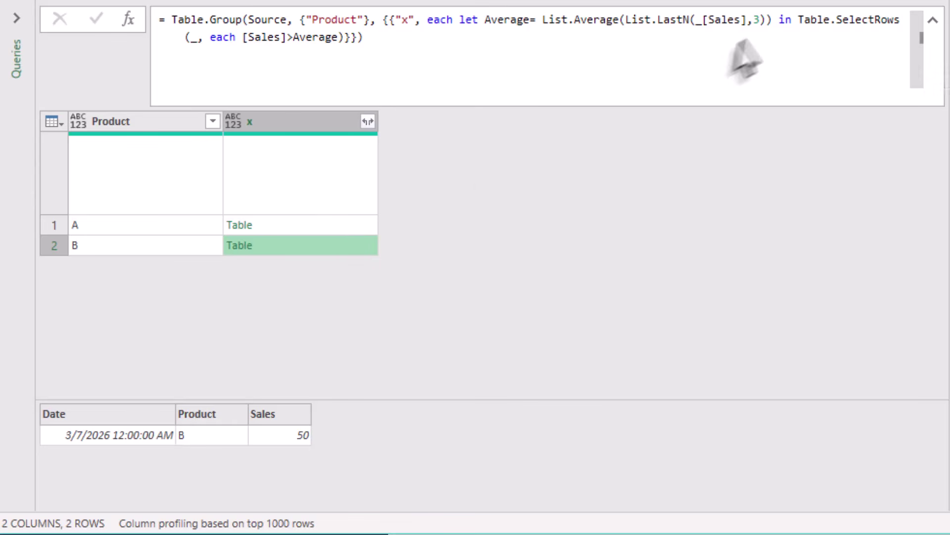
# Break the grouping formula into separate lines before let and in, apply it and preview both products' nested tables.
pyautogui.click(781, 20)
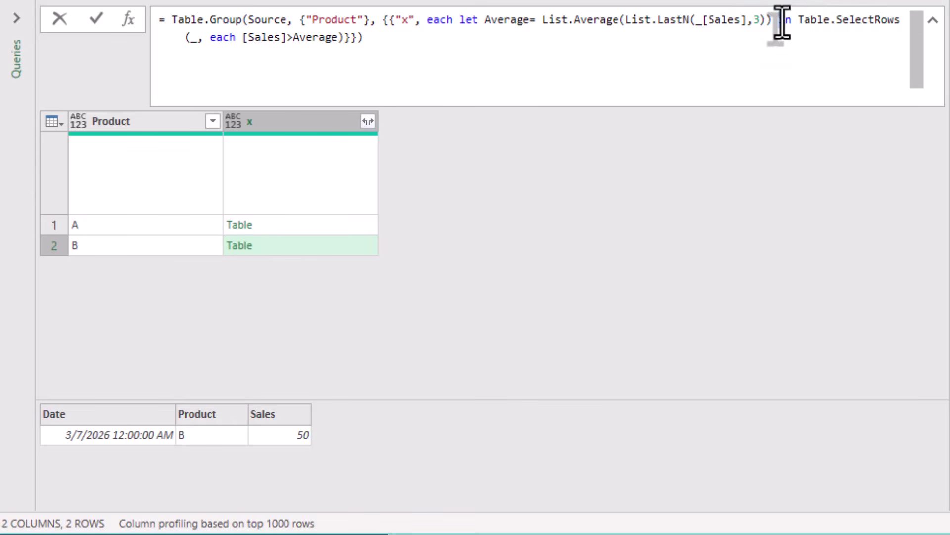
pyautogui.hotkey('shift', 'Return')
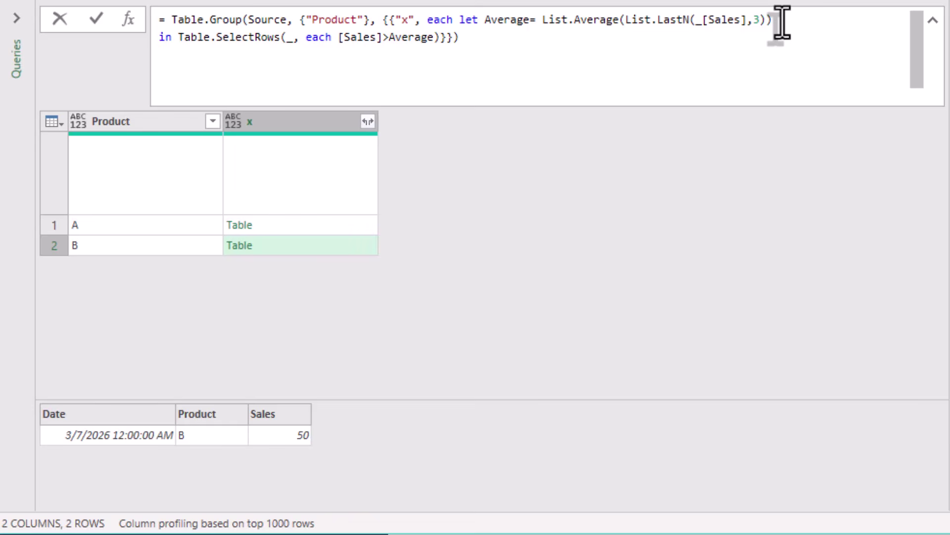
pyautogui.click(459, 20)
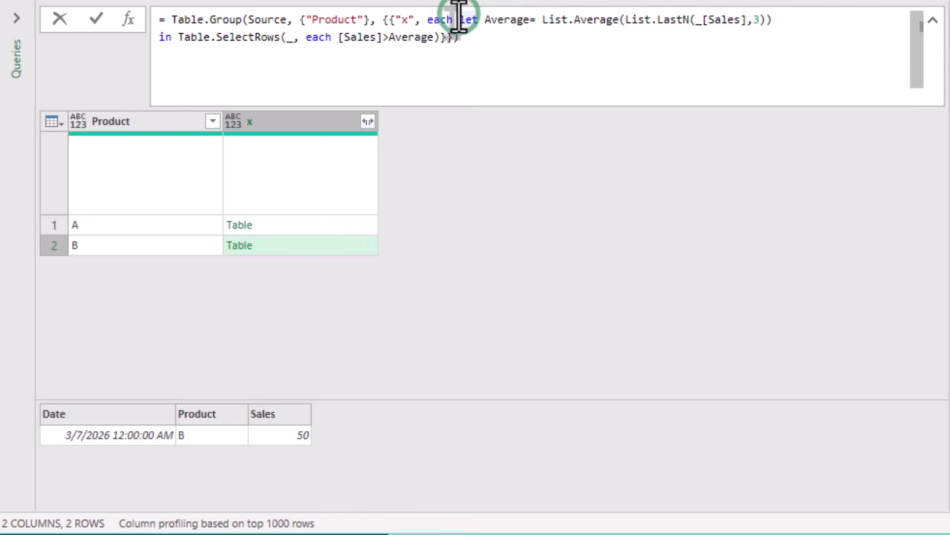
pyautogui.hotkey('shift', 'Return')
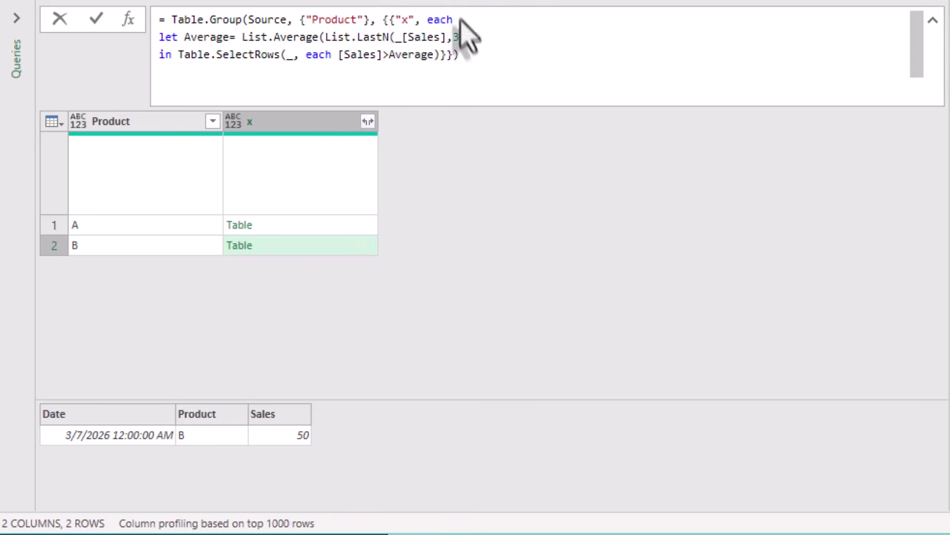
pyautogui.click(509, 203)
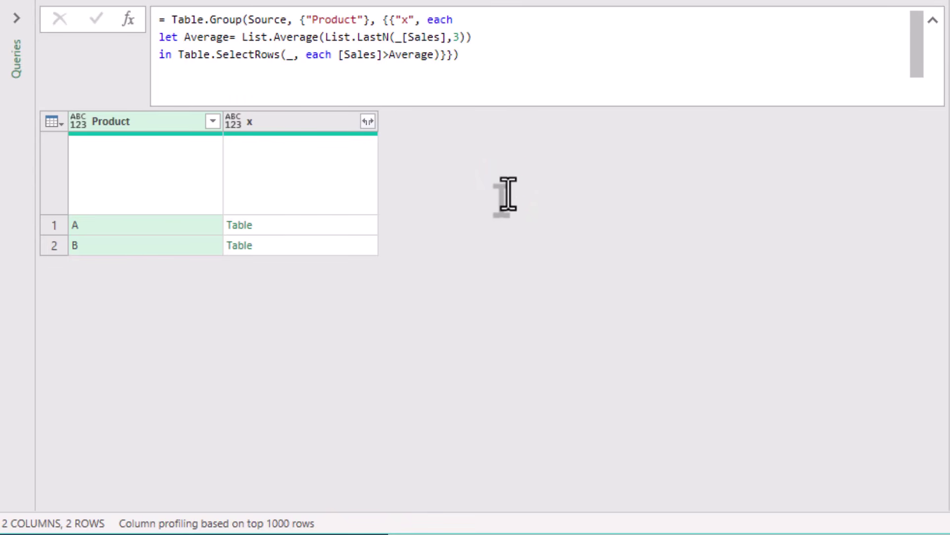
pyautogui.click(286, 230)
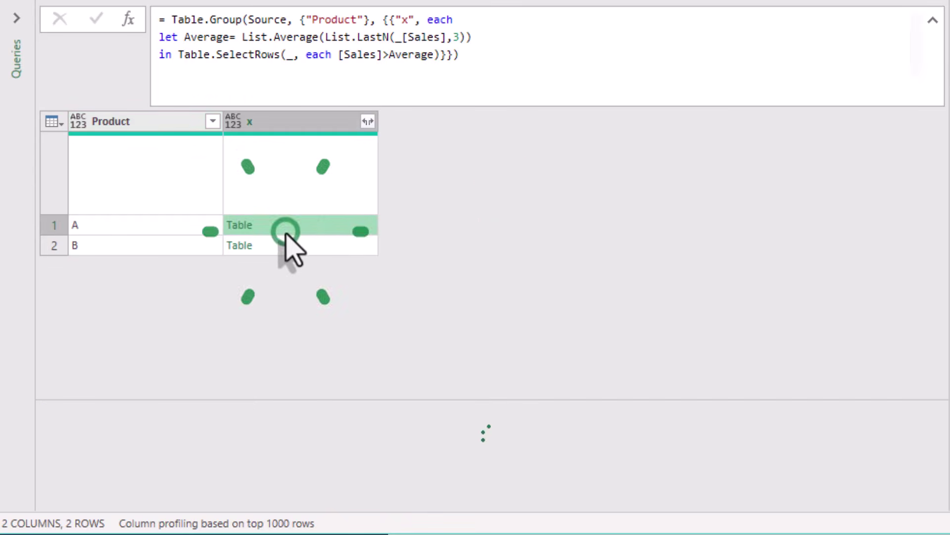
pyautogui.click(292, 248)
pyautogui.click(504, 60)
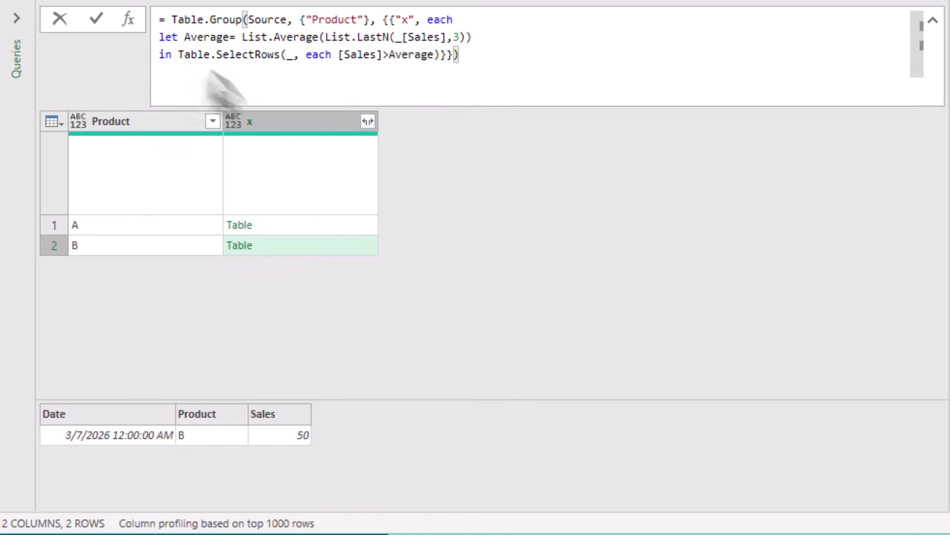
# Add a new query step with the formula = #"Grouped Rows"[x] to extract column x as a list.
pyautogui.click(297, 124)
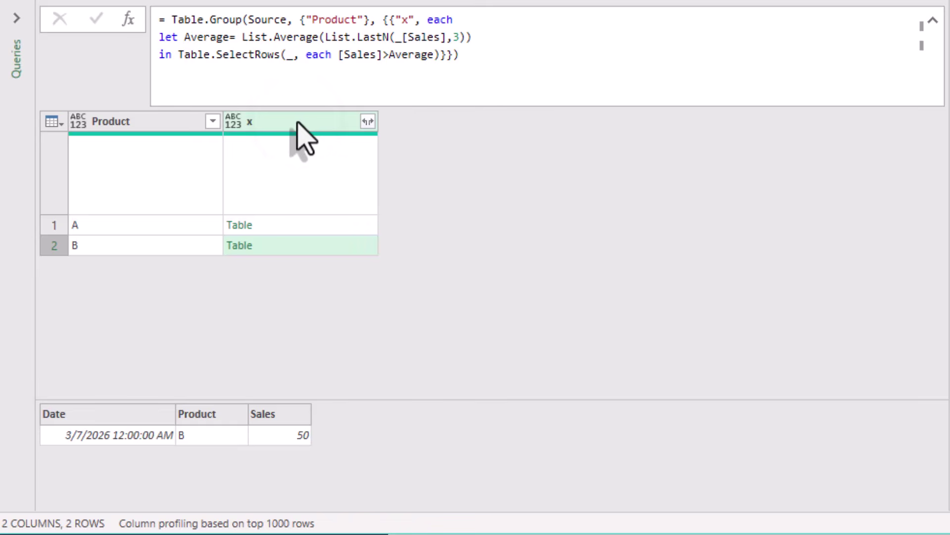
pyautogui.click(128, 19)
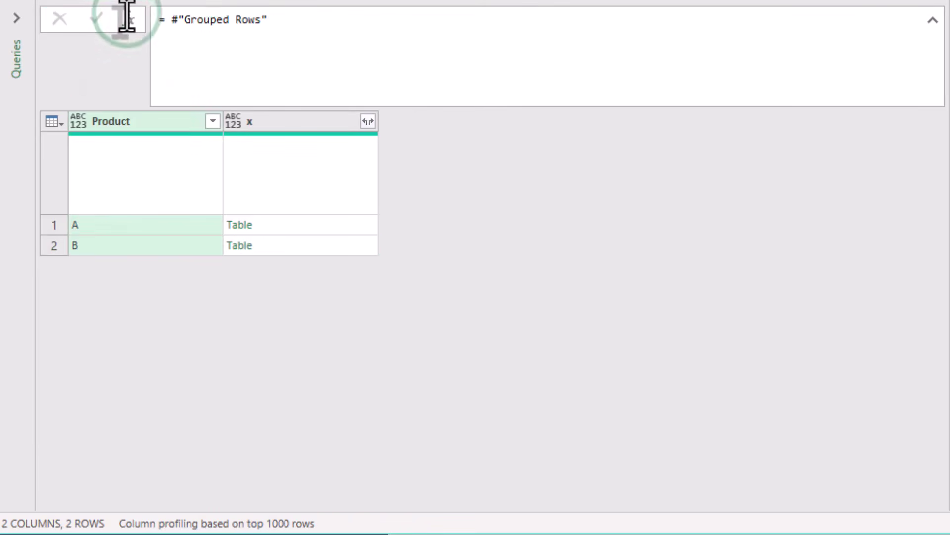
pyautogui.click(165, 22)
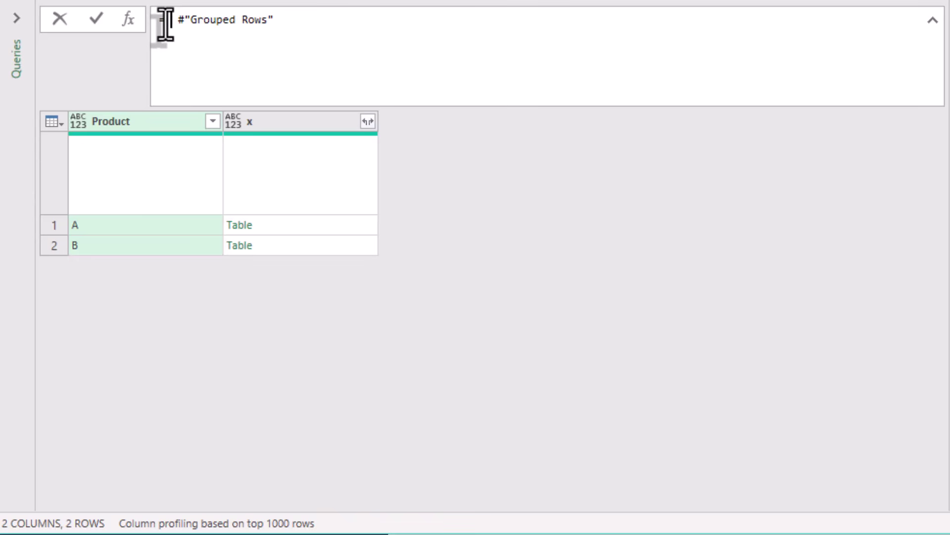
pyautogui.press('BackSpace')
pyautogui.press('End')
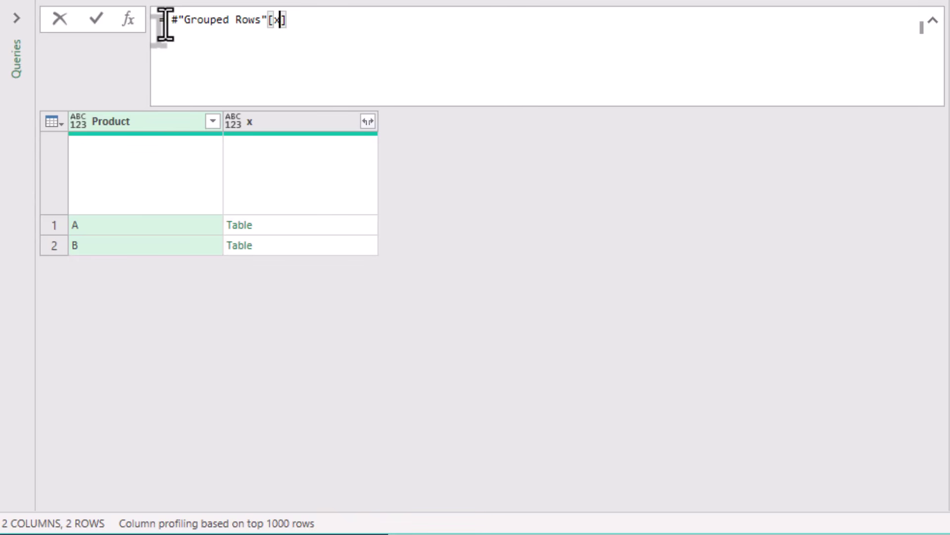
pyautogui.click(628, 260)
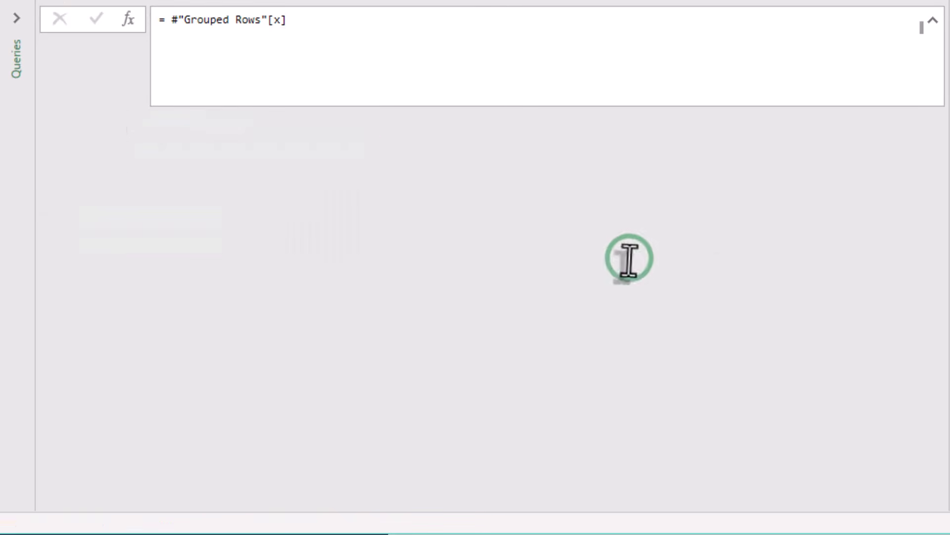
# Insert the Table.Combine function in front of #"Grouped Rows"[x] in the formula.
pyautogui.click(168, 20)
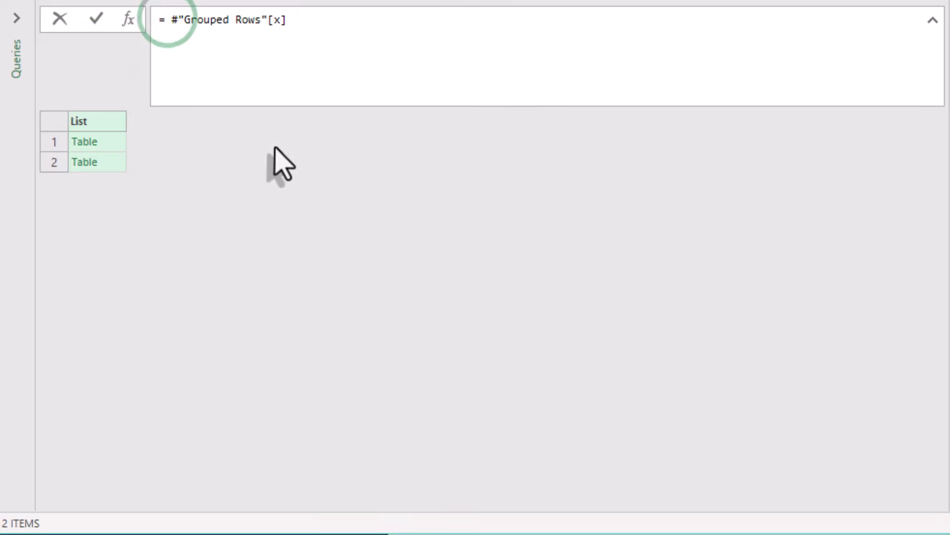
pyautogui.write('Tab')
pyautogui.press('BackSpace')
pyautogui.press('BackSpace')
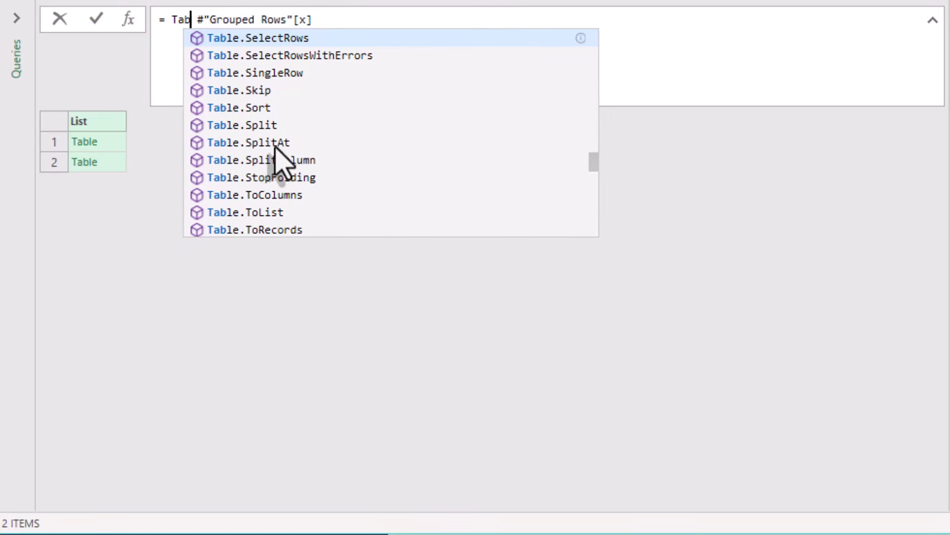
pyautogui.write('le.c')
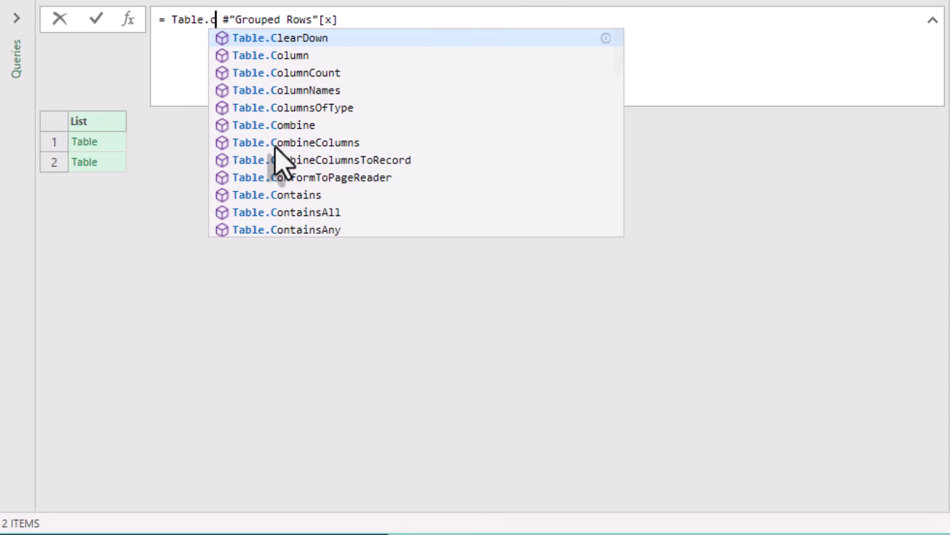
pyautogui.press('BackSpace')
pyautogui.press('BackSpace')
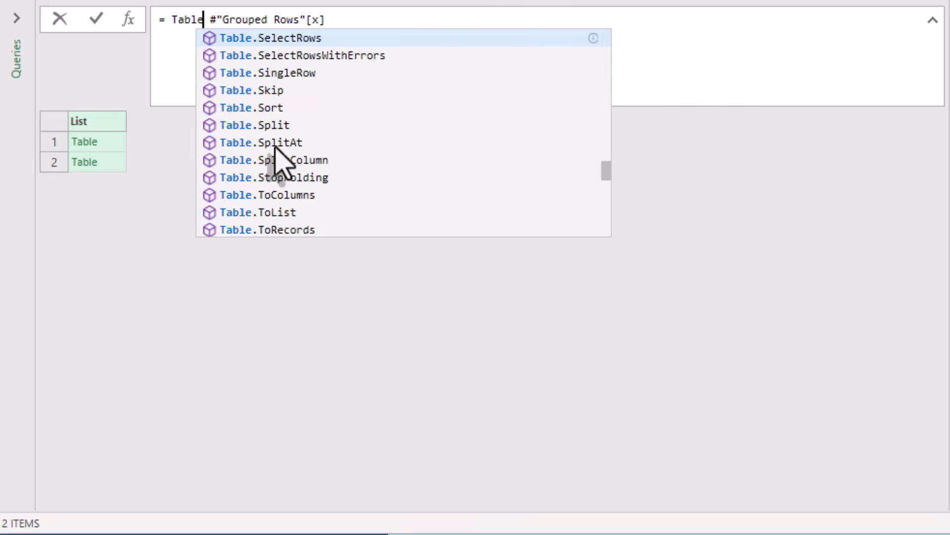
pyautogui.write('c')
pyautogui.press('Down')
pyautogui.press('Down')
pyautogui.press('Down')
pyautogui.press('Down')
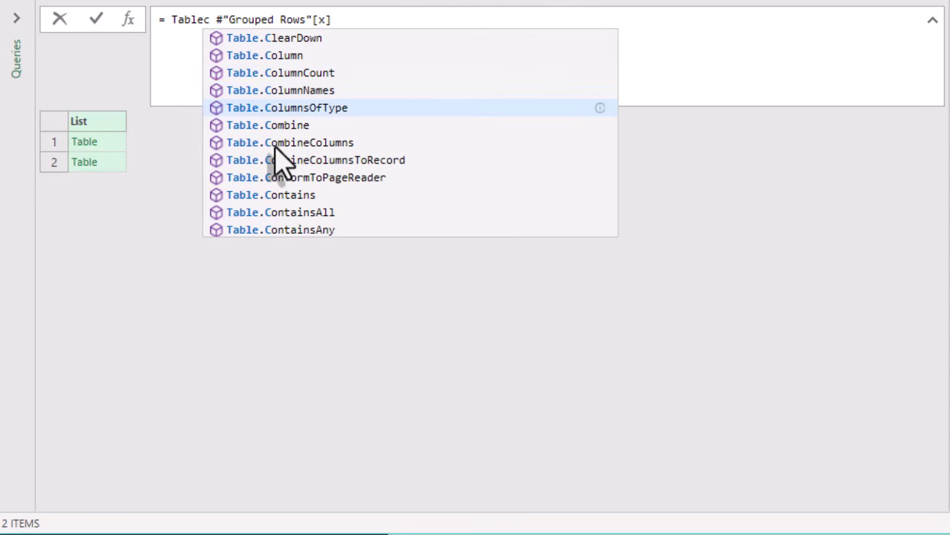
pyautogui.press('Down')
pyautogui.press('Tab')
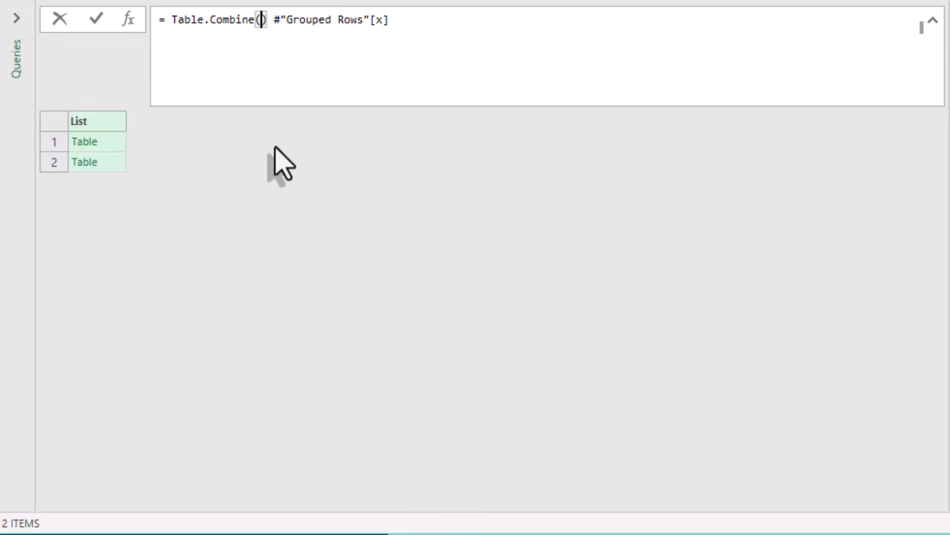
# Enclose #"Grouped Rows"[x] in the parentheses of Table.Combine and apply the formula to merge the nested tables.
pyautogui.write('(')
pyautogui.press('Delete')
pyautogui.press('Delete')
pyautogui.press('End')
pyautogui.write(')')
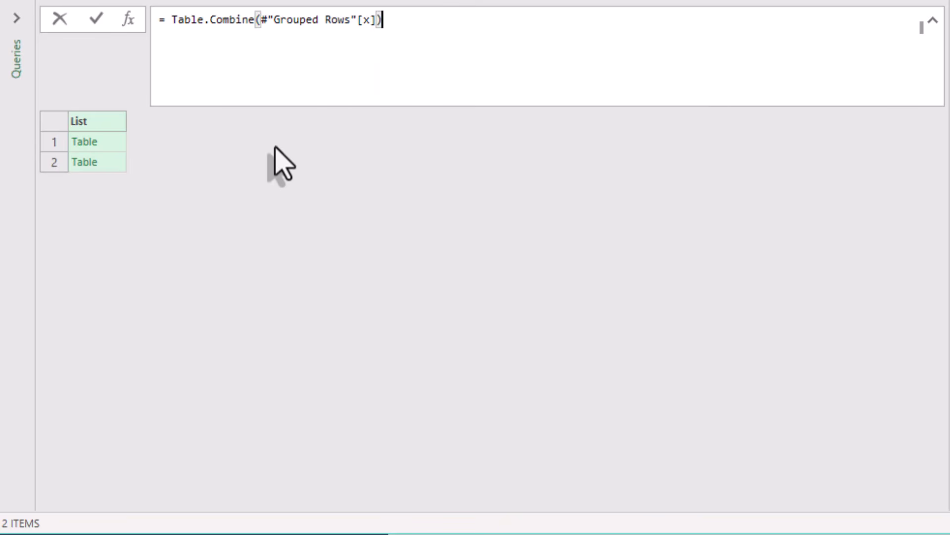
pyautogui.press('Return')
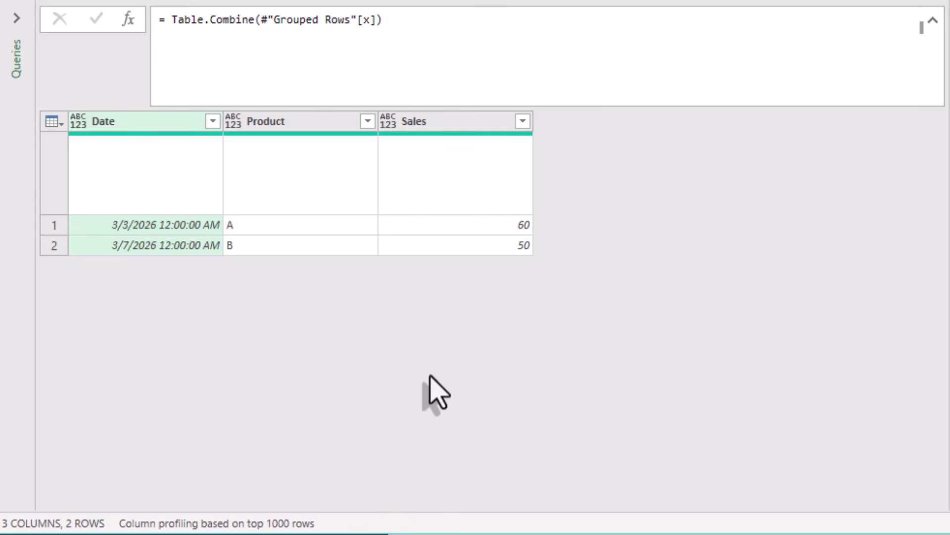
pyautogui.click(431, 376)
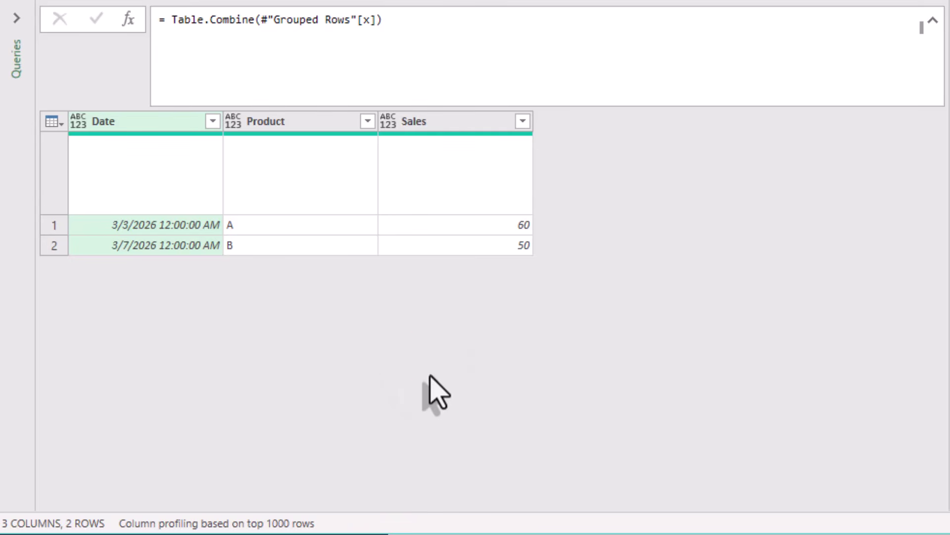